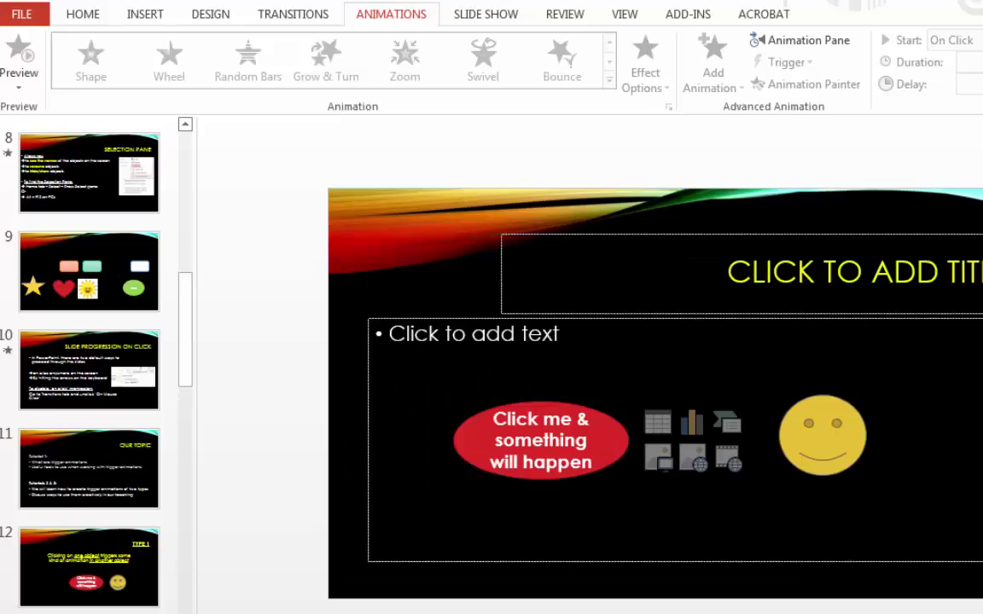
- Select the smiley face and apply the Bounce entrance effect from the full animation gallery
{"action": "left_click", "coordinate": [559, 414]}
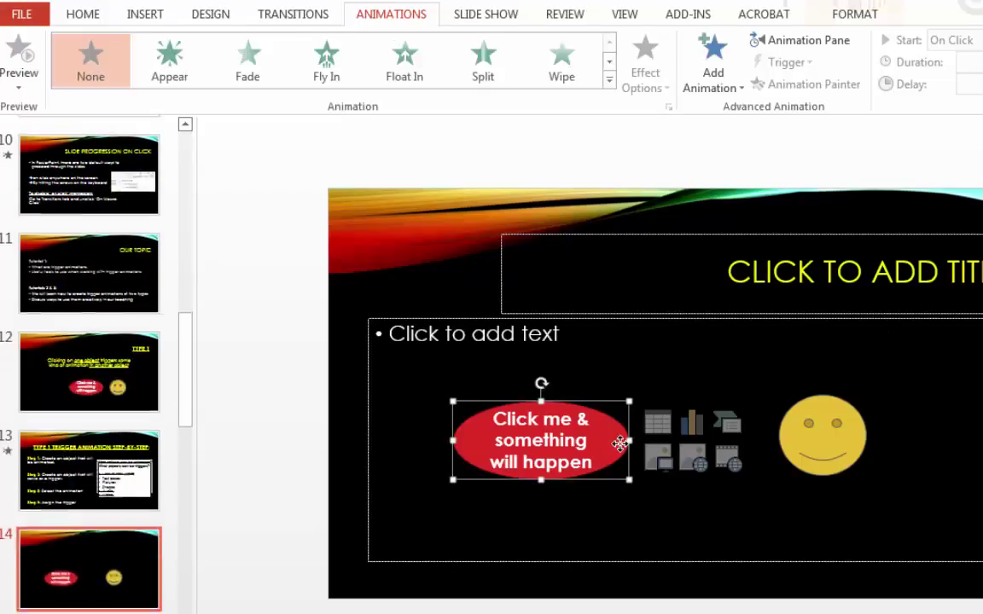
{"action": "left_click", "coordinate": [794, 440]}
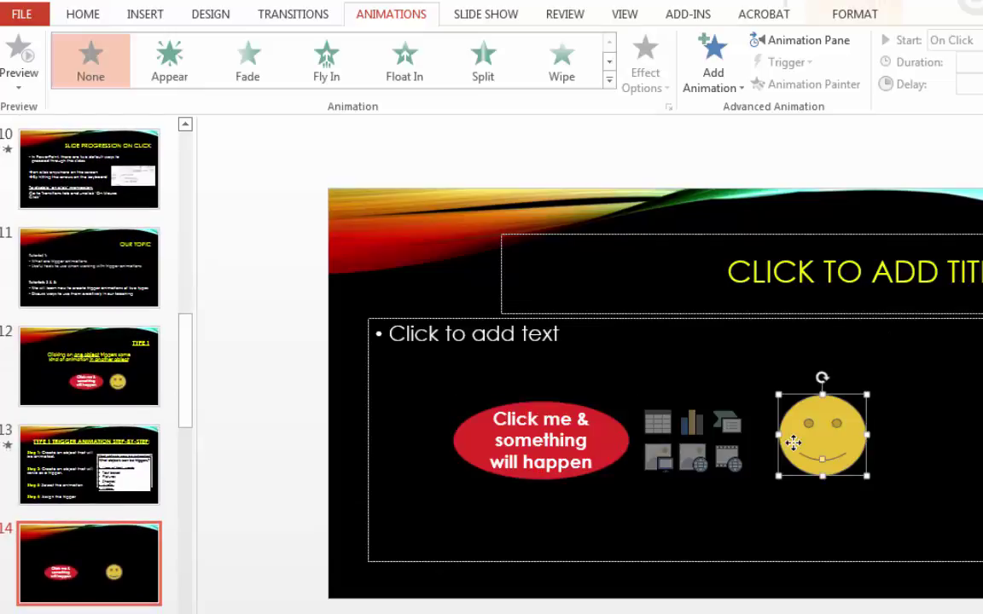
{"action": "left_click", "coordinate": [605, 450]}
{"action": "left_click", "coordinate": [782, 448]}
{"action": "left_click", "coordinate": [608, 430]}
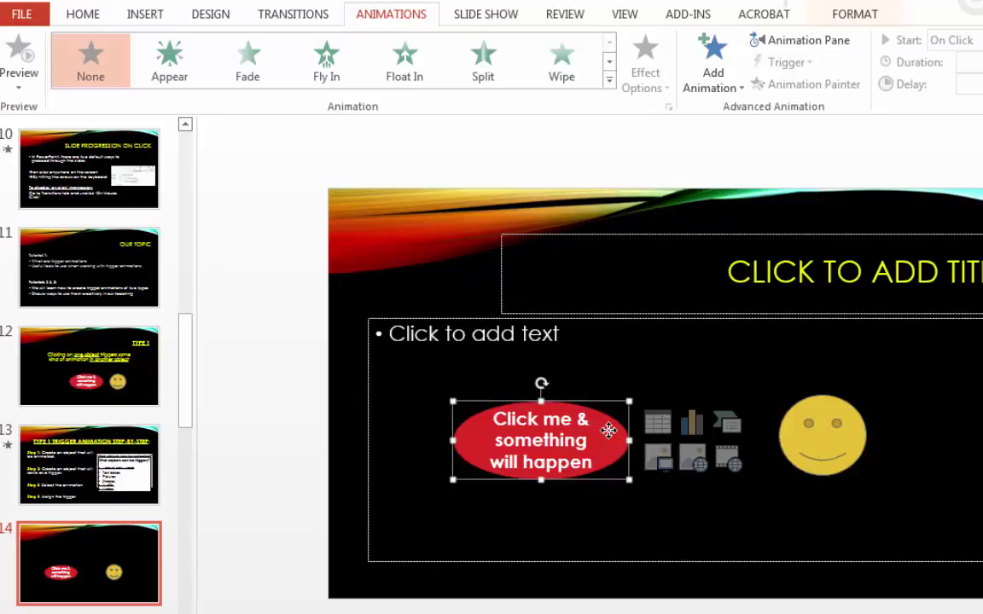
{"action": "left_click", "coordinate": [825, 478]}
{"action": "left_click", "coordinate": [826, 471]}
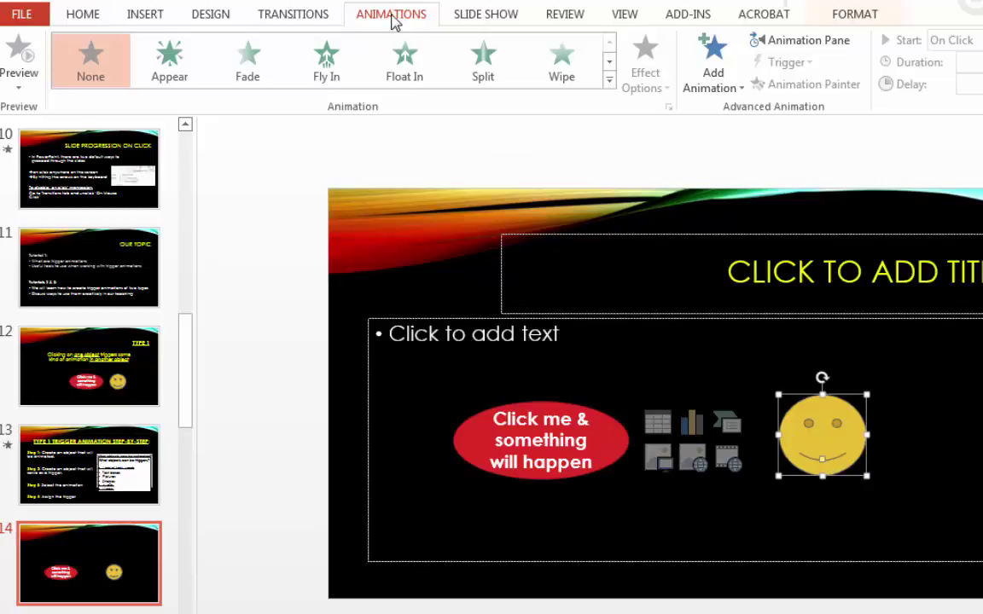
{"action": "left_click", "coordinate": [609, 80]}
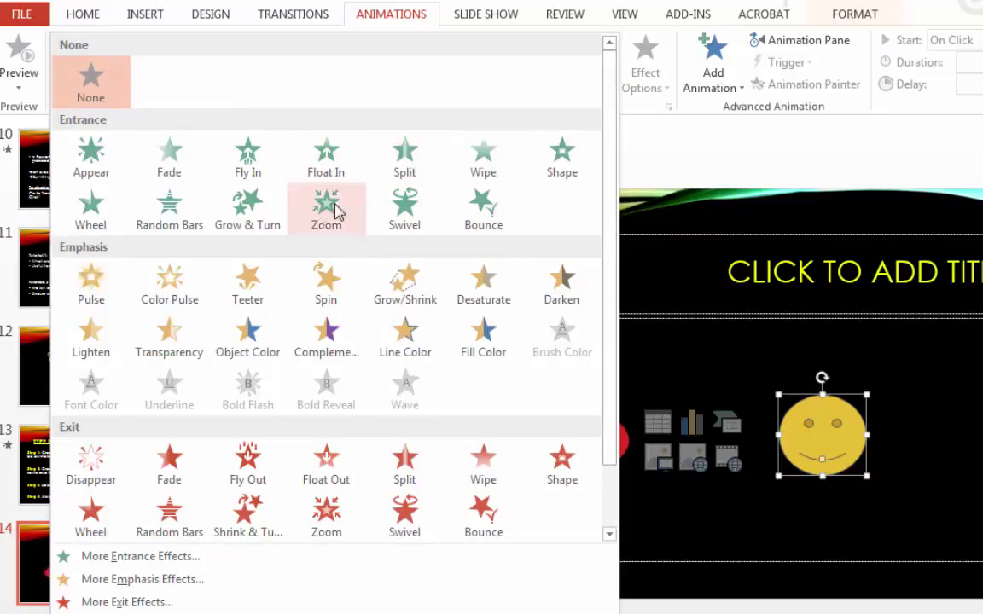
{"action": "left_click", "coordinate": [482, 224]}
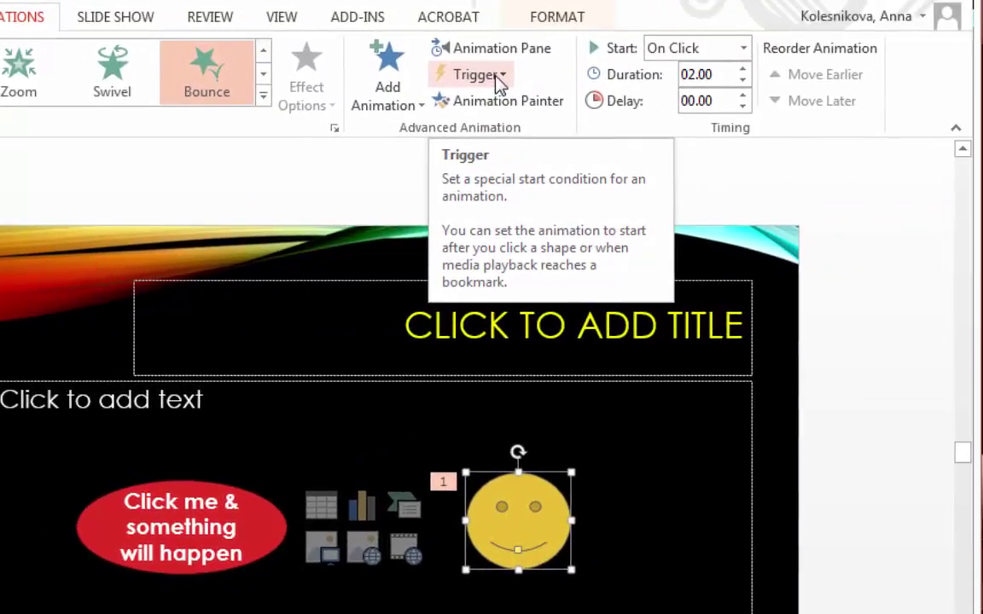
- Open the Animation Pane to list the slide's animations
{"action": "left_click", "coordinate": [806, 67]}
{"action": "mouse_move", "coordinate": [553, 104]}
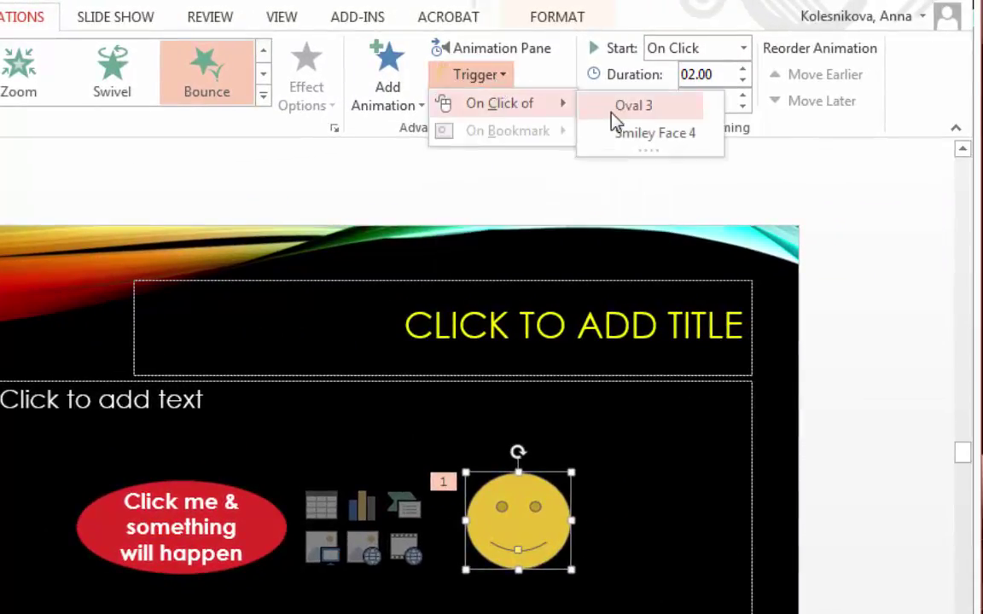
{"action": "left_click", "coordinate": [499, 78]}
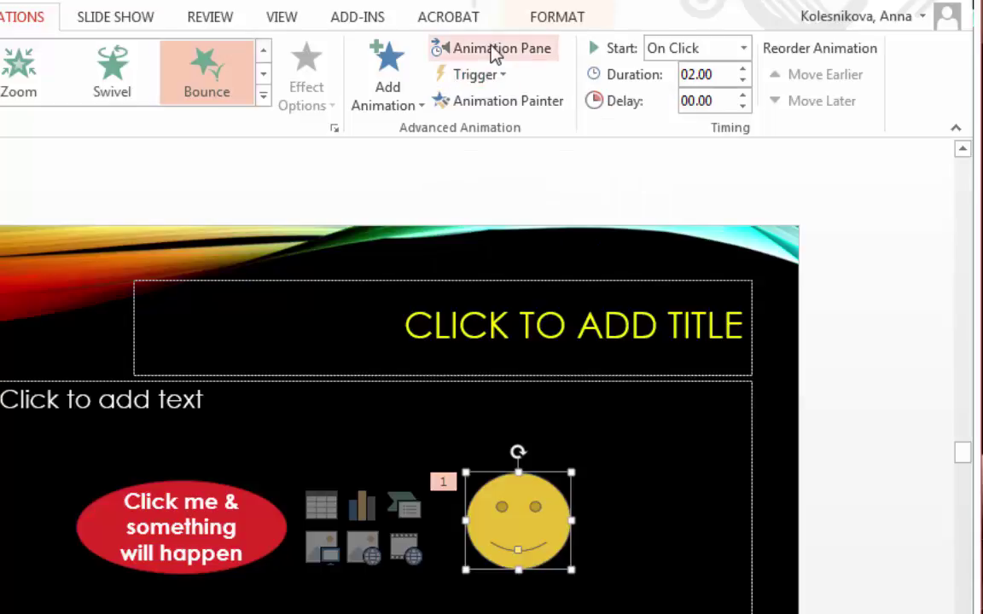
{"action": "left_click", "coordinate": [495, 52]}
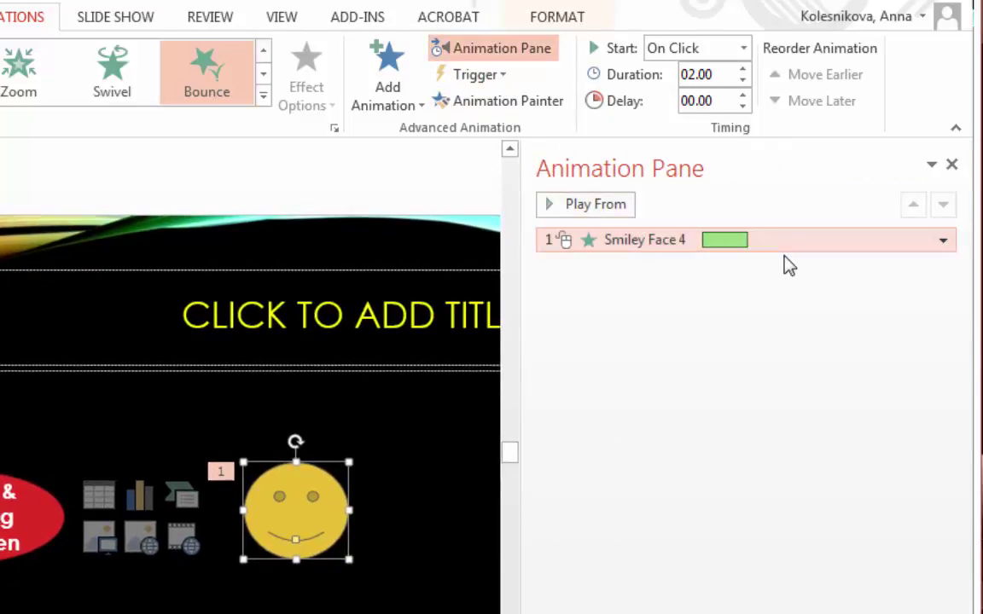
{"action": "left_click", "coordinate": [906, 246]}
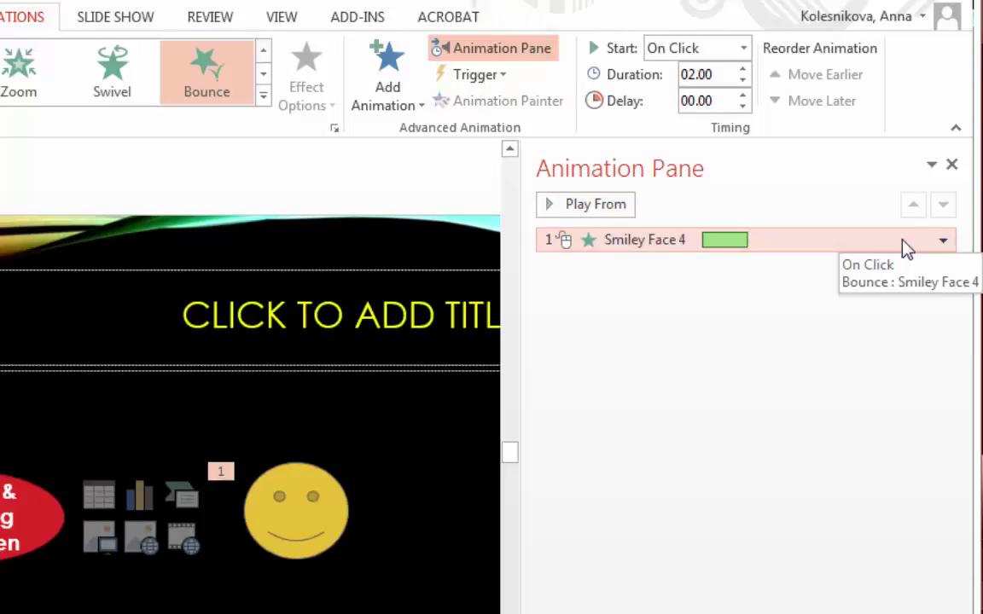
- In the smiley's Bounce timing, set Start effect on click of Oval 3
{"action": "left_click", "coordinate": [946, 243]}
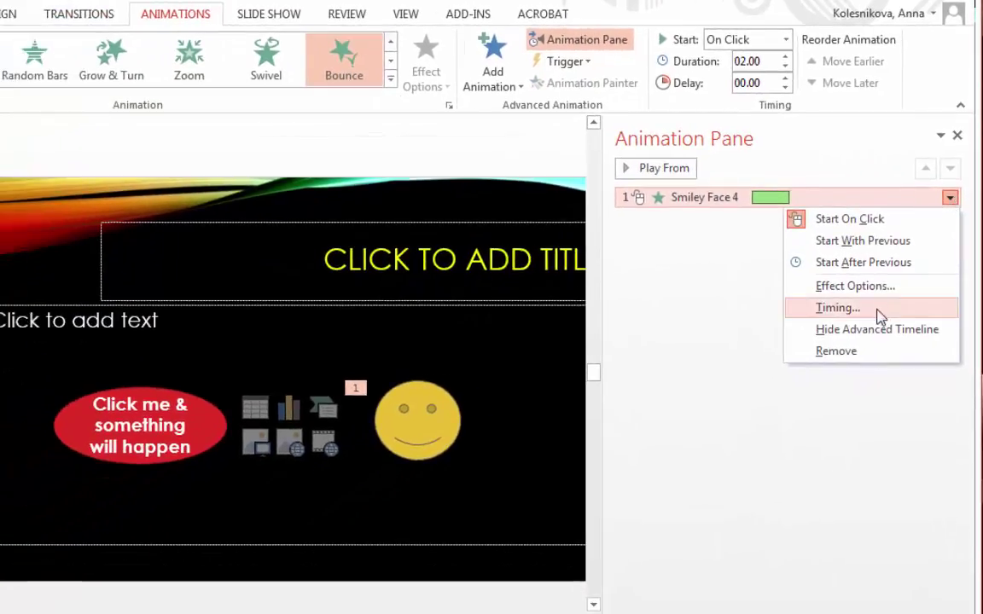
{"action": "left_click", "coordinate": [879, 313]}
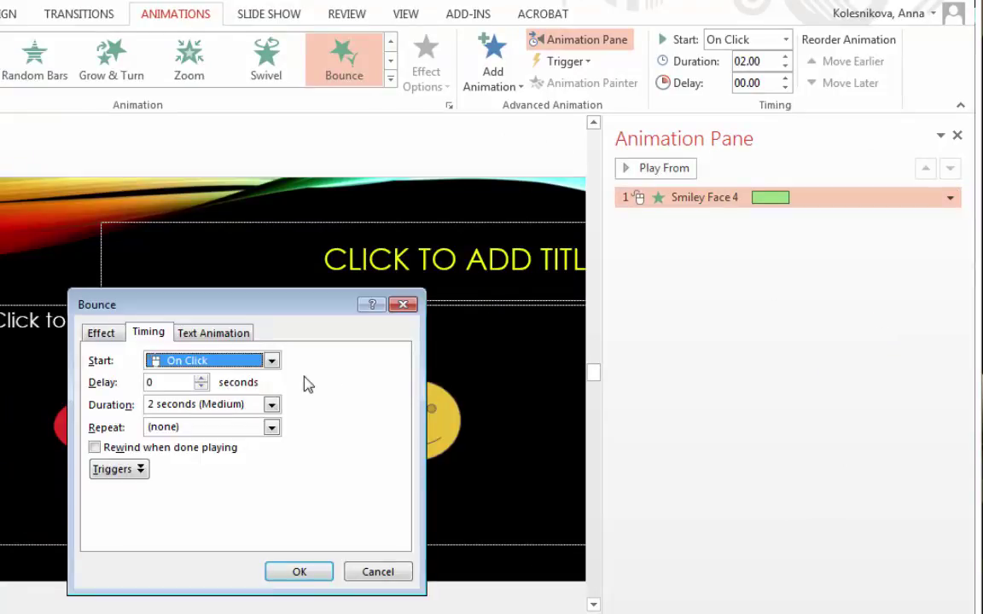
{"action": "left_click", "coordinate": [121, 470]}
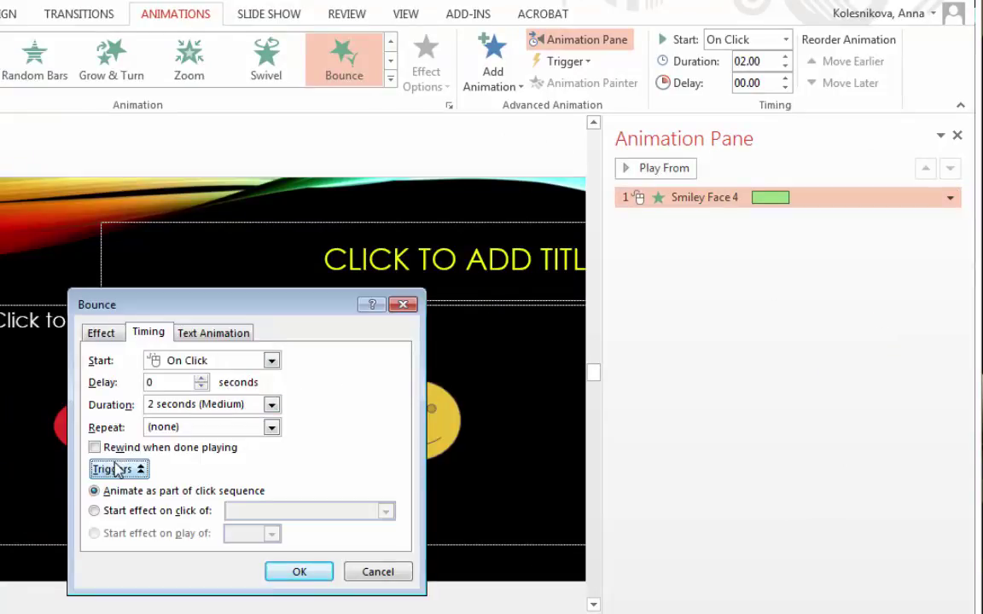
{"action": "left_click", "coordinate": [158, 519]}
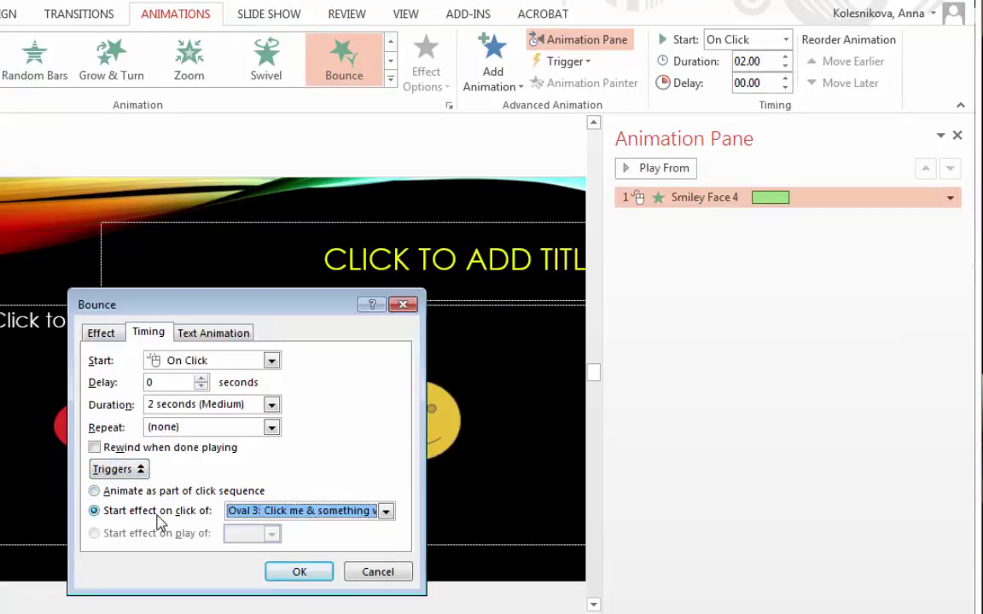
{"action": "left_click", "coordinate": [299, 573]}
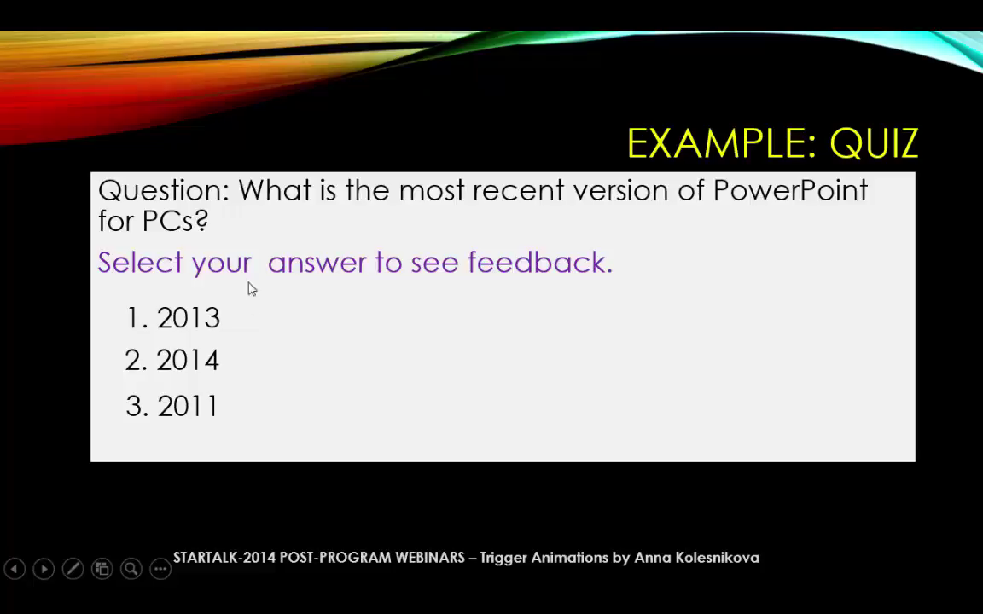
- In the slideshow, click the answers 2014, 2011 and 2013 to show their feedback
{"action": "left_click", "coordinate": [182, 363]}
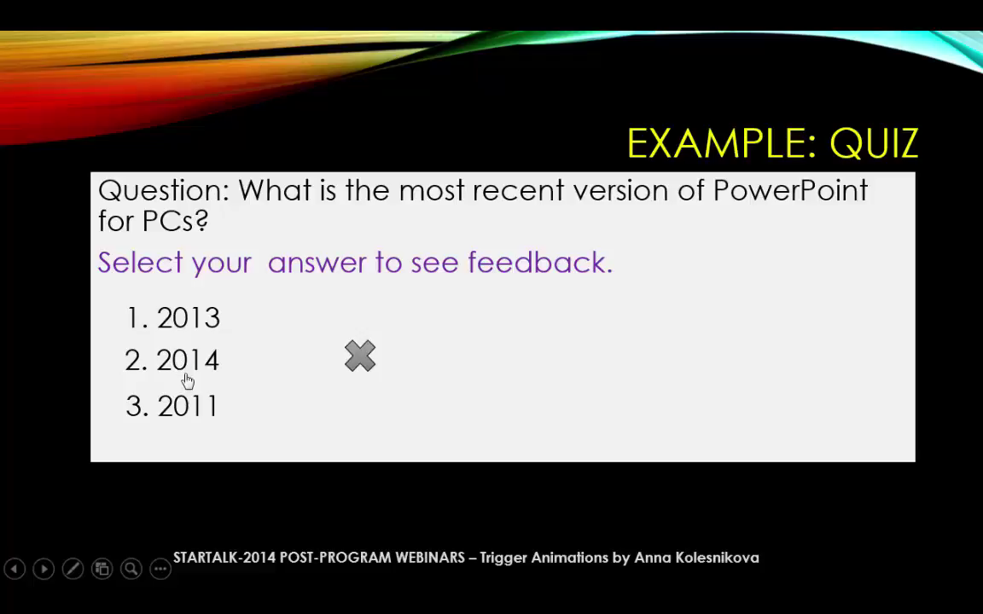
{"action": "left_click", "coordinate": [183, 405]}
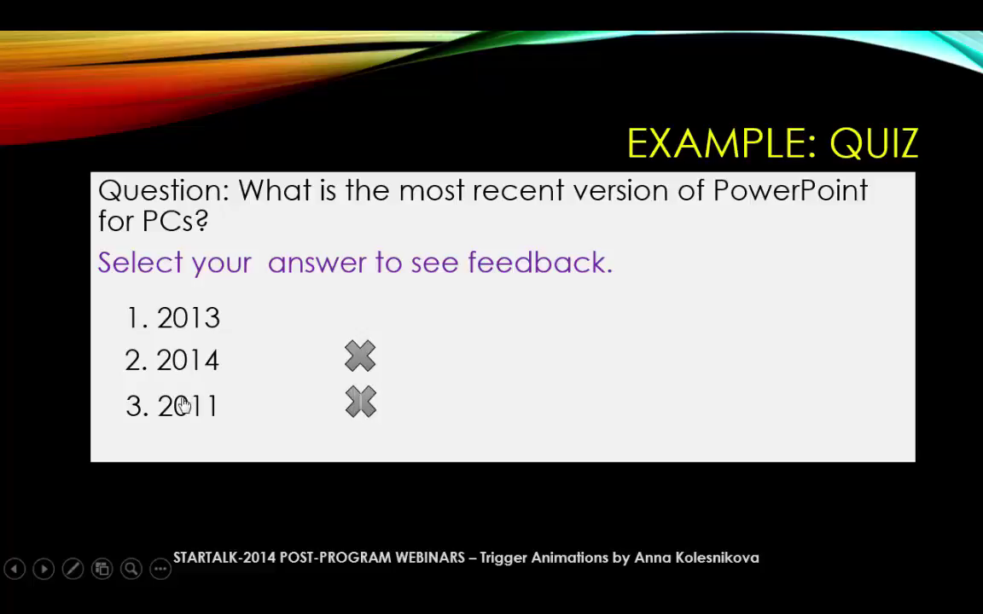
{"action": "left_click", "coordinate": [189, 321]}
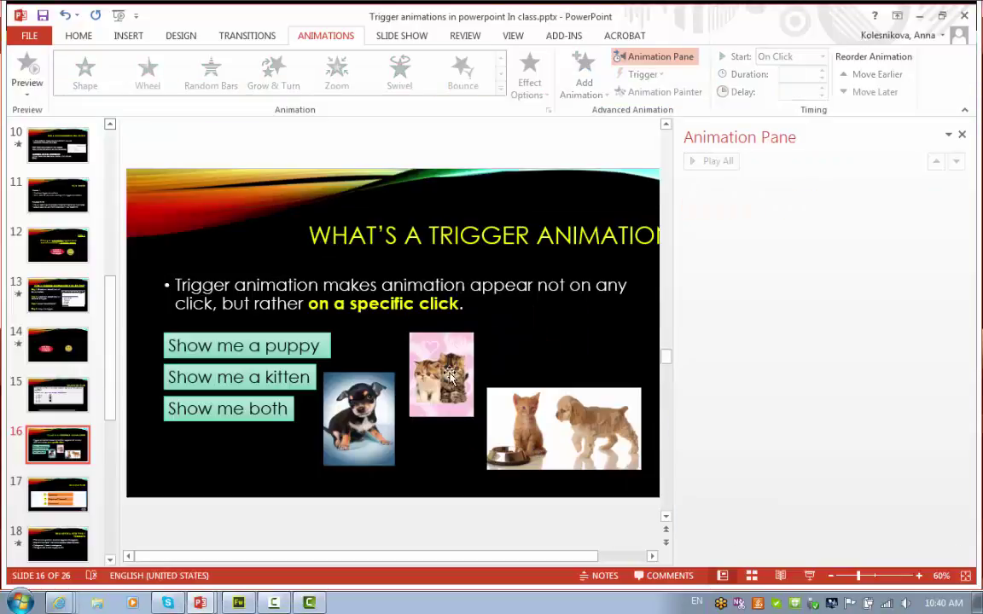
- Close the Animation Pane and open the Selection Pane from Home > Select
{"action": "left_click", "coordinate": [962, 135]}
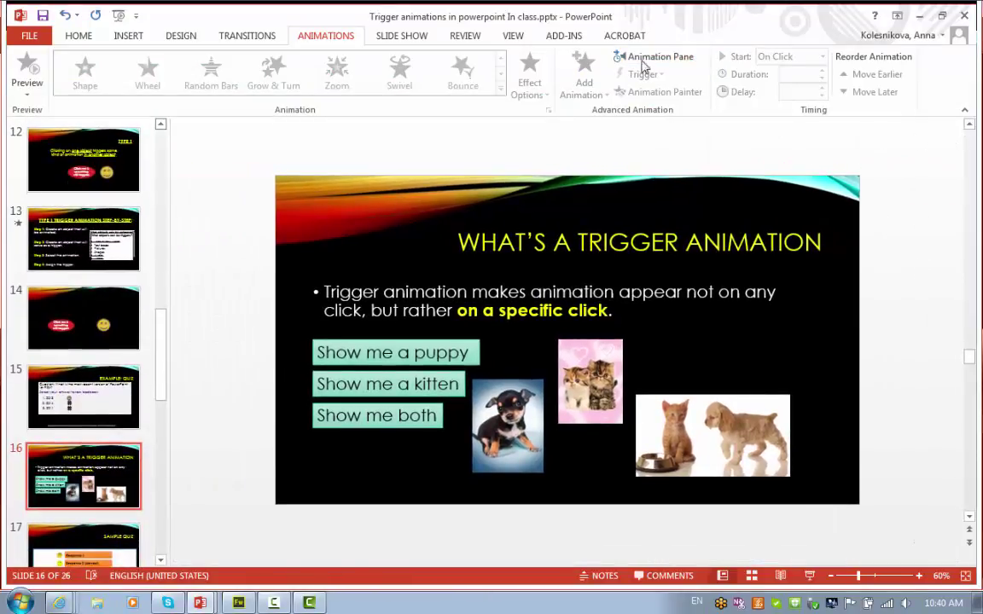
{"action": "left_click", "coordinate": [77, 36]}
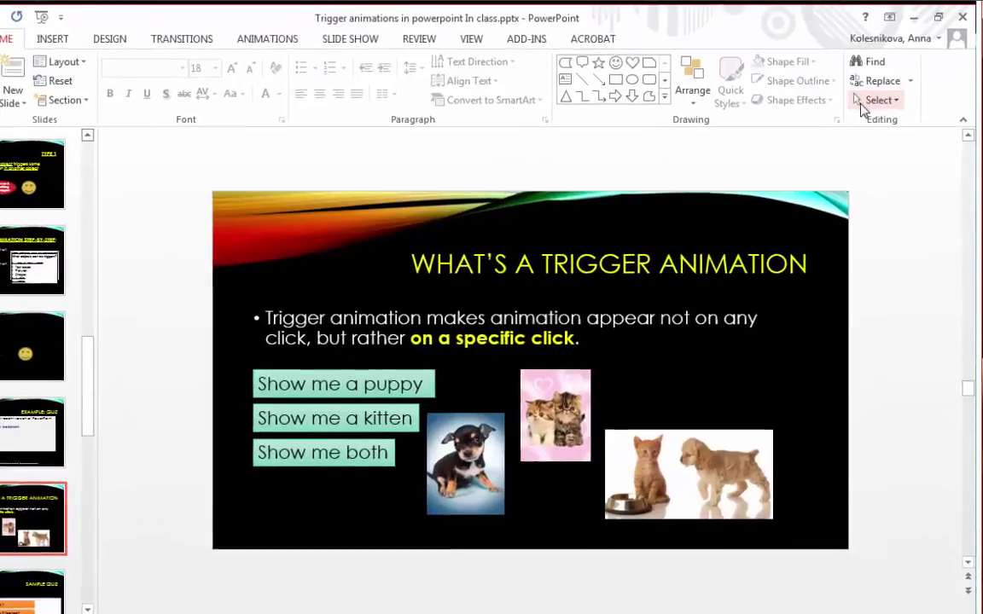
{"action": "left_click", "coordinate": [879, 100]}
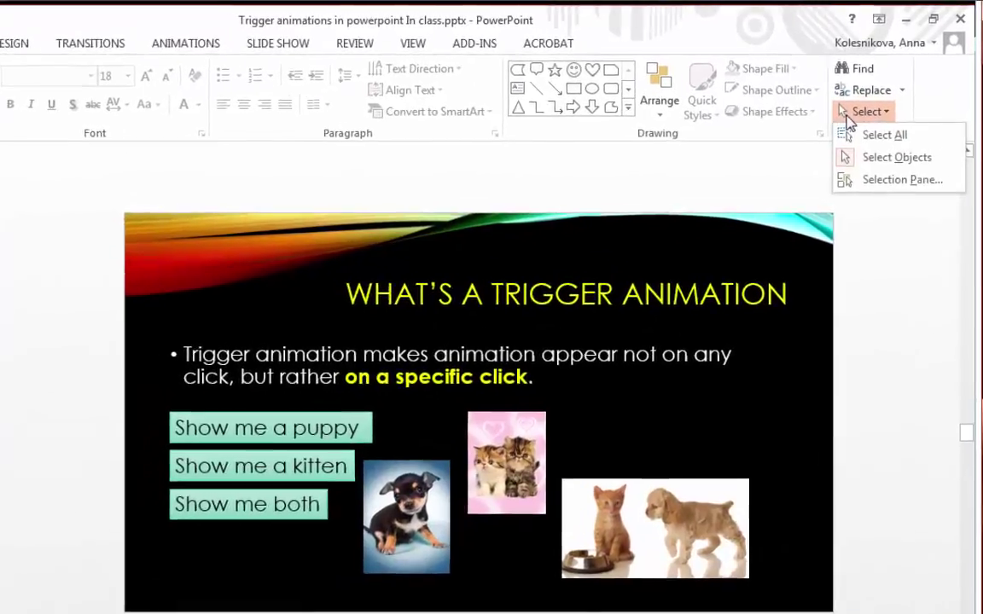
{"action": "left_click", "coordinate": [896, 162]}
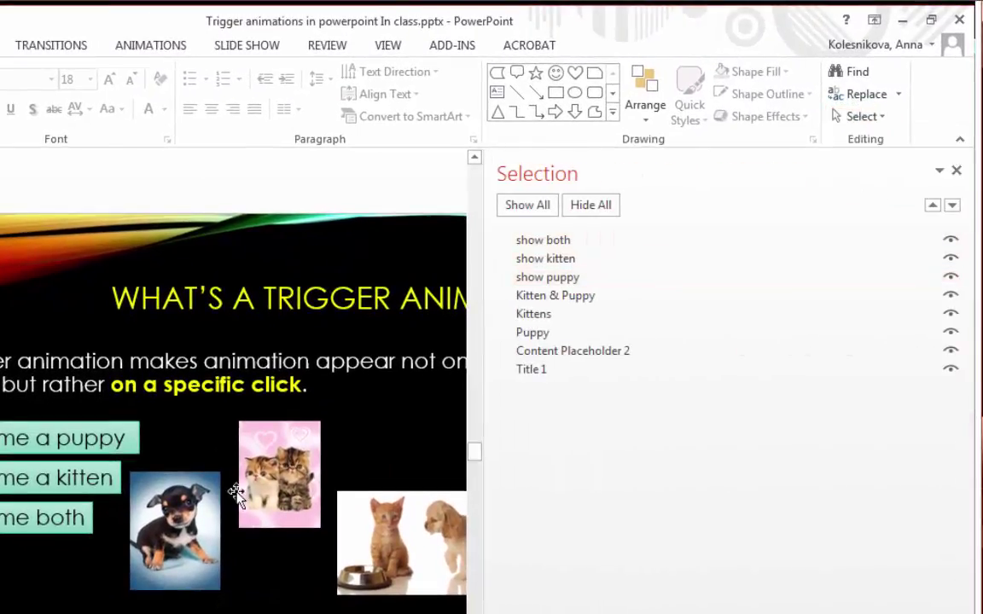
- Select the Puppy, Kittens and Kitten & Puppy pictures and the puppy and kitten buttons in turn, then close the pane
{"action": "left_click", "coordinate": [173, 473]}
{"action": "left_click", "coordinate": [254, 426]}
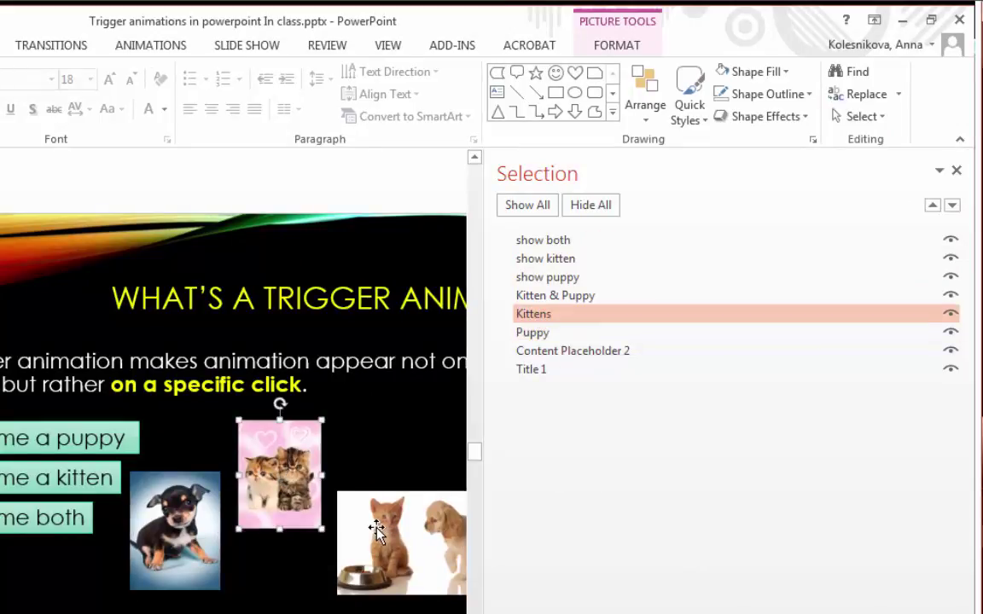
{"action": "left_click", "coordinate": [376, 528]}
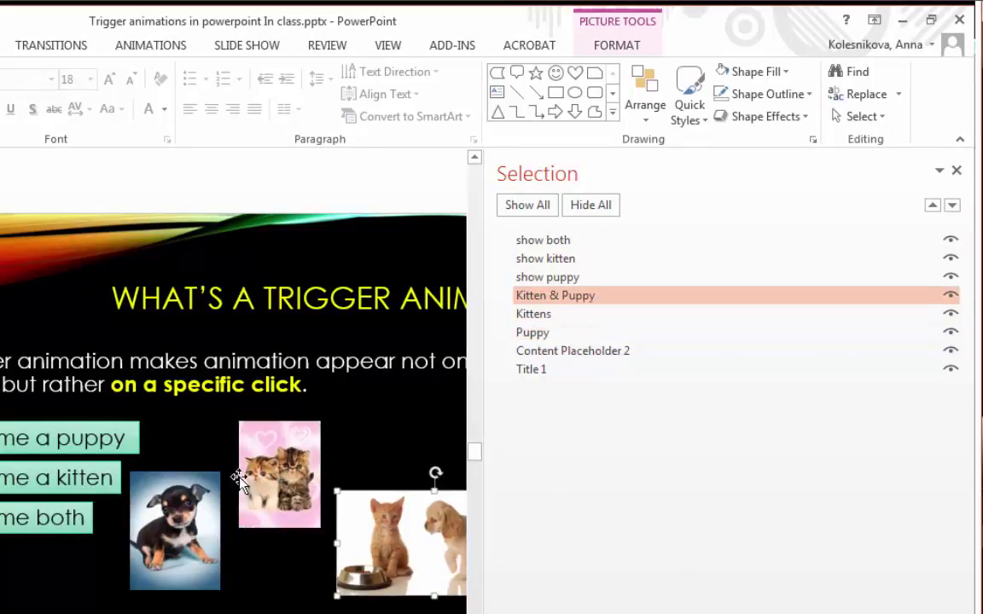
{"action": "left_click", "coordinate": [93, 441]}
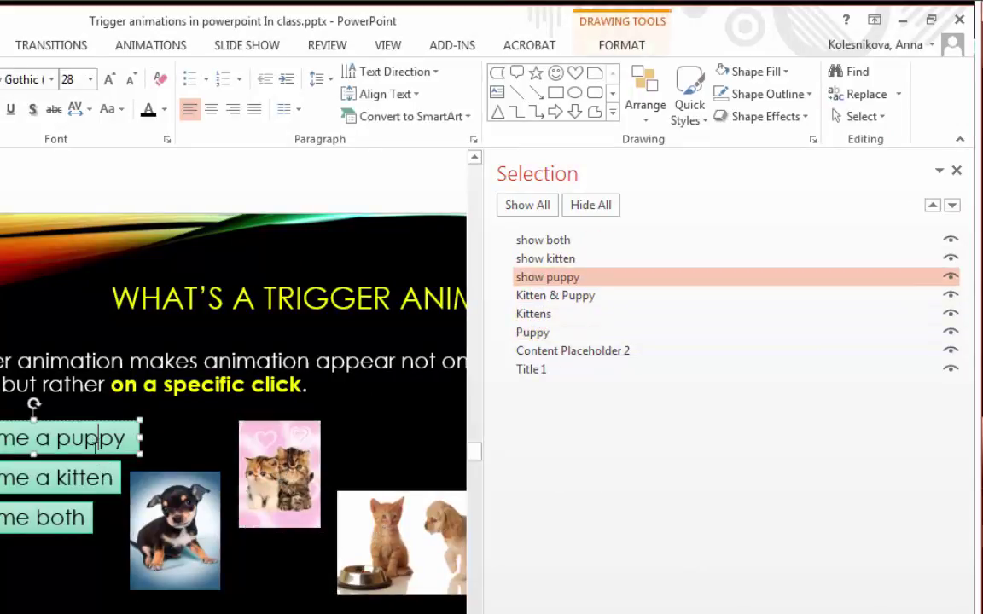
{"action": "left_click", "coordinate": [83, 478]}
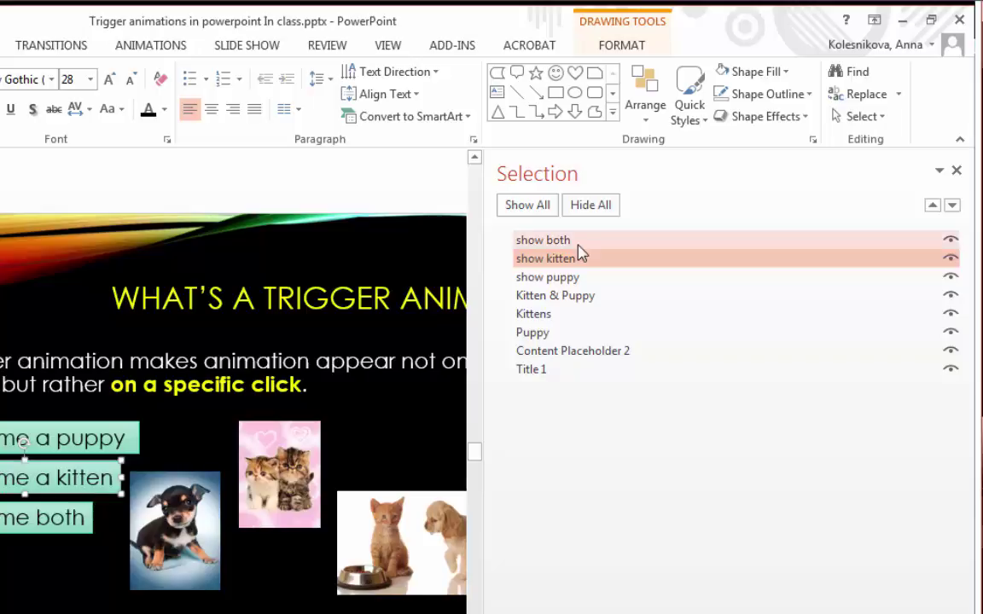
{"action": "left_click", "coordinate": [955, 171]}
- Give the puppy picture a Fade entrance triggered on click of show puppy
{"action": "left_click", "coordinate": [394, 494]}
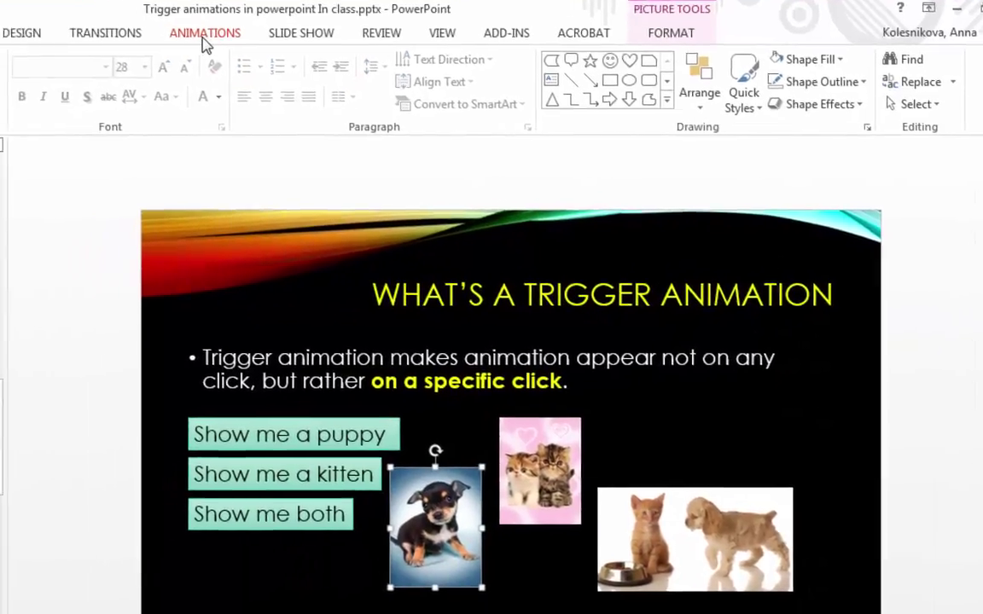
{"action": "left_click", "coordinate": [150, 48]}
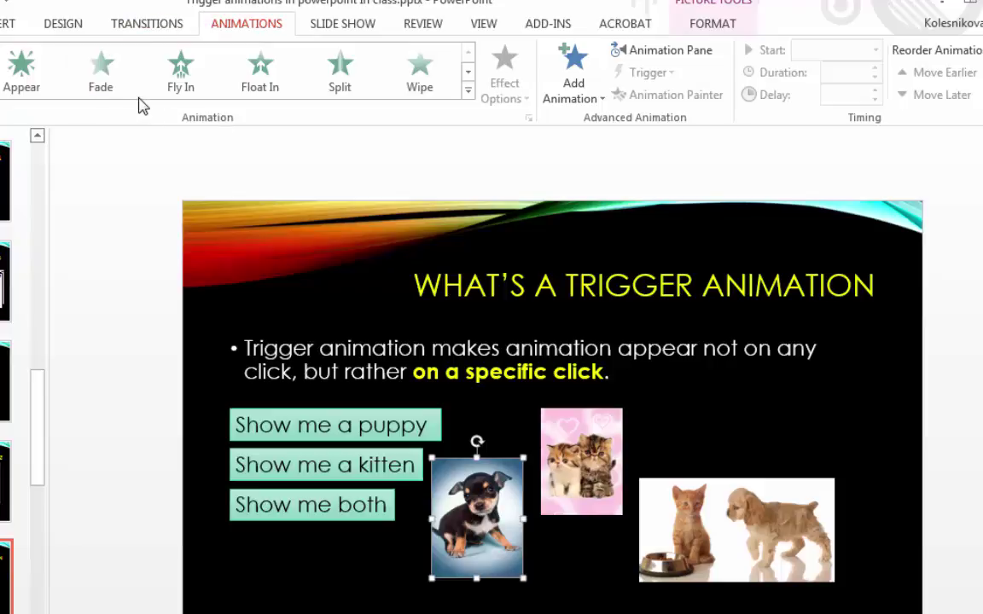
{"action": "left_click", "coordinate": [104, 78]}
{"action": "left_click", "coordinate": [646, 74]}
{"action": "mouse_move", "coordinate": [655, 101]}
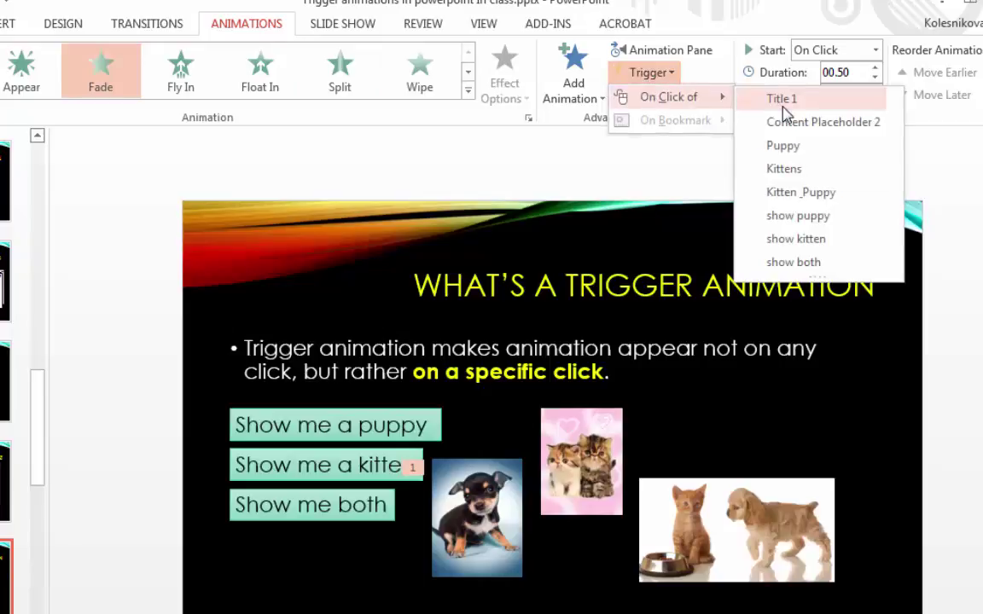
{"action": "left_click", "coordinate": [825, 223]}
- Give the kittens picture a Fade entrance triggered on click of show kitten
{"action": "left_click", "coordinate": [546, 423]}
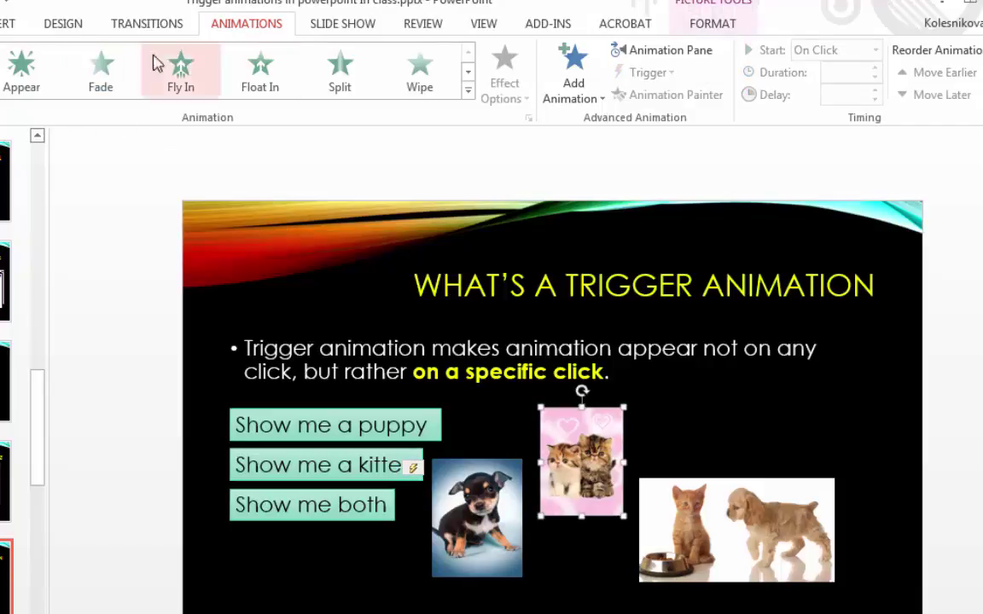
{"action": "left_click", "coordinate": [103, 72]}
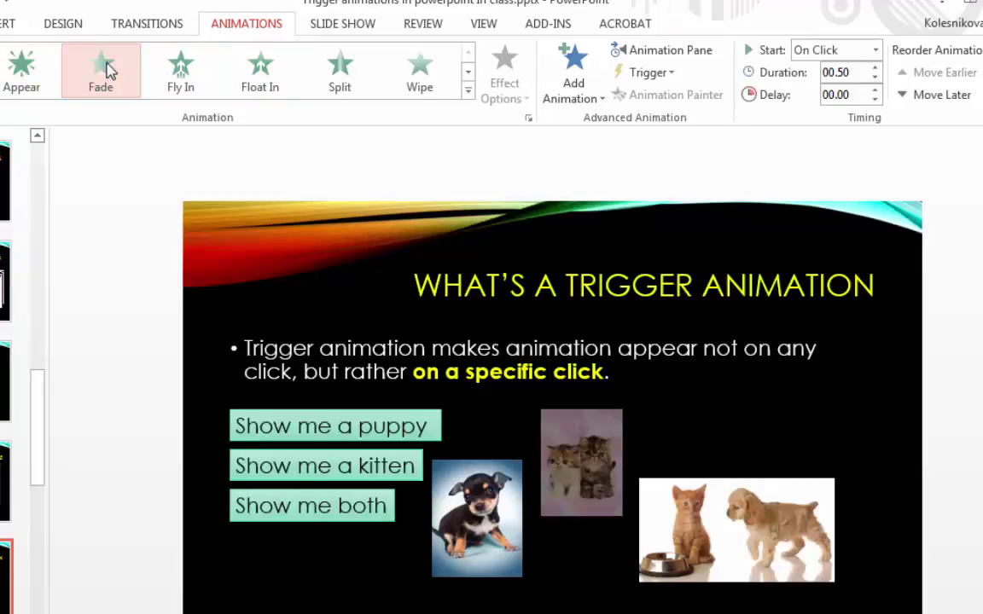
{"action": "left_click", "coordinate": [649, 74]}
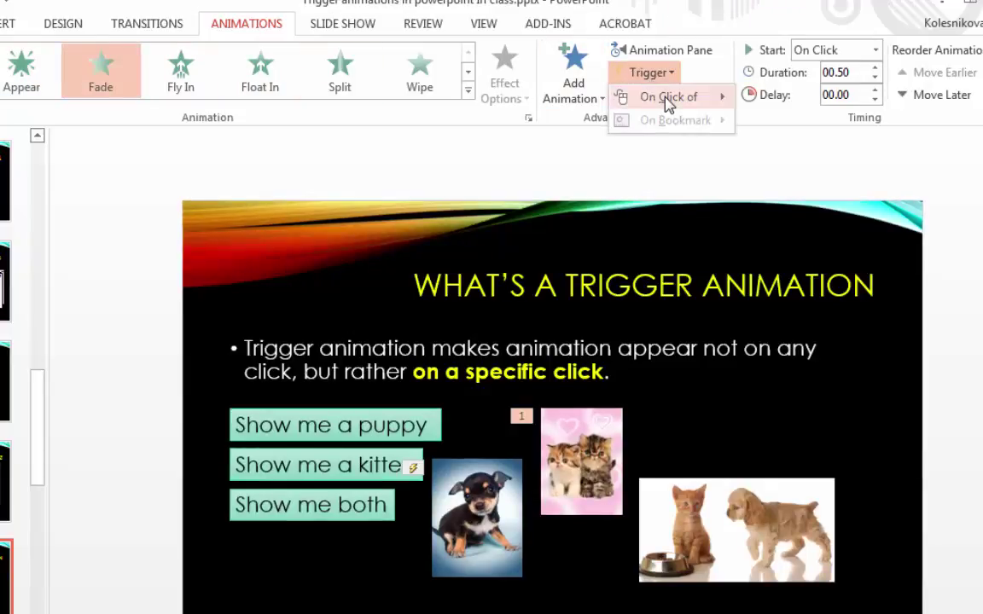
{"action": "mouse_move", "coordinate": [666, 99]}
{"action": "left_click", "coordinate": [798, 238]}
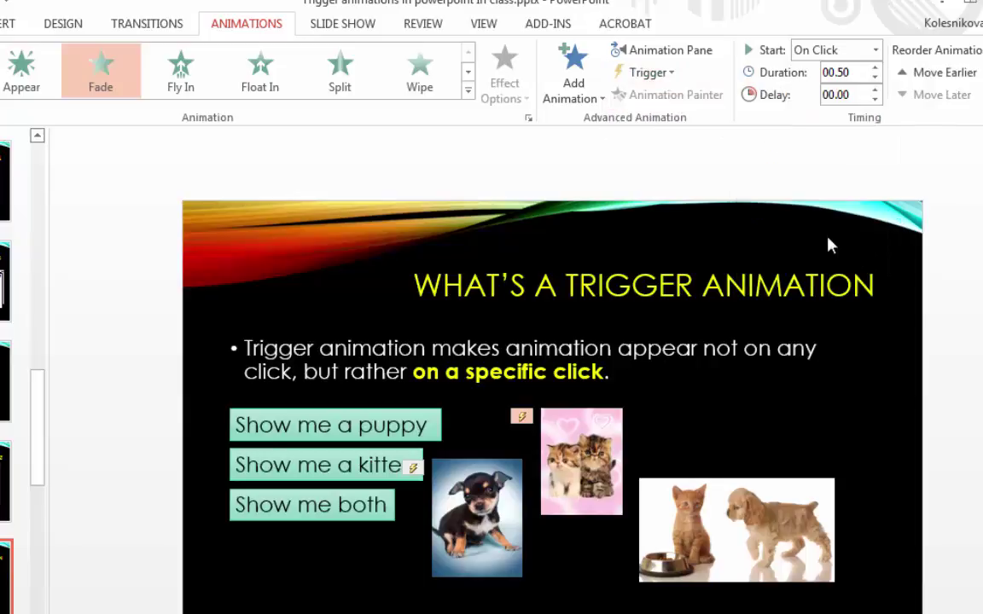
- Give the cat-and-dog picture a Fade entrance triggered on click of show both
{"action": "left_click", "coordinate": [725, 540]}
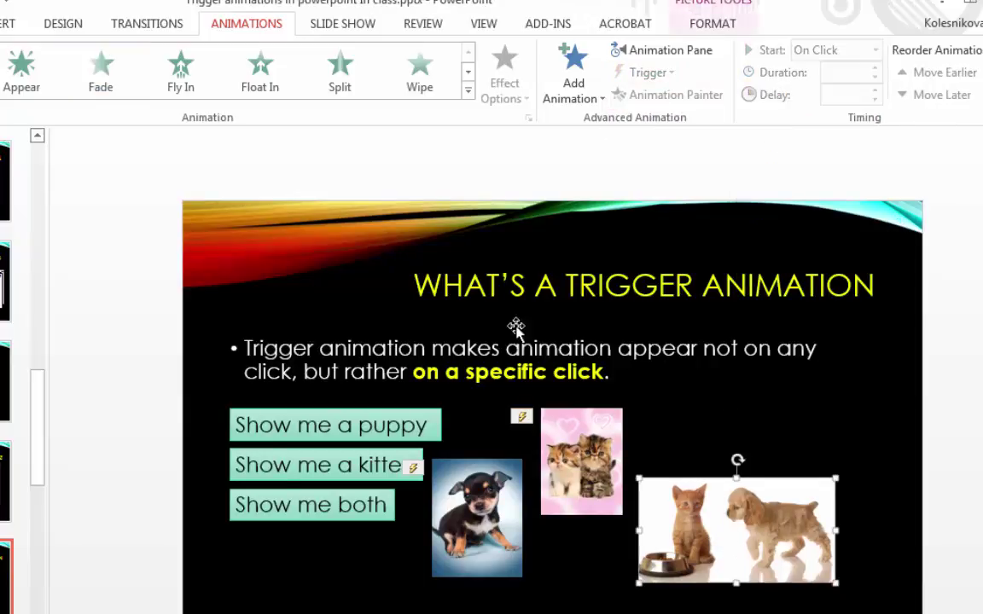
{"action": "left_click", "coordinate": [127, 83]}
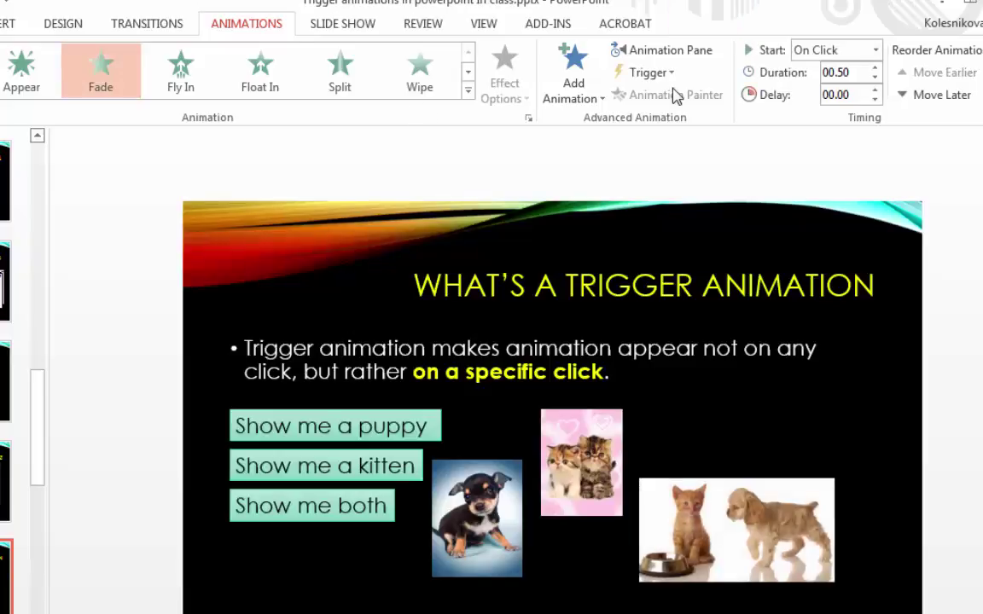
{"action": "left_click", "coordinate": [651, 73]}
{"action": "mouse_move", "coordinate": [666, 97]}
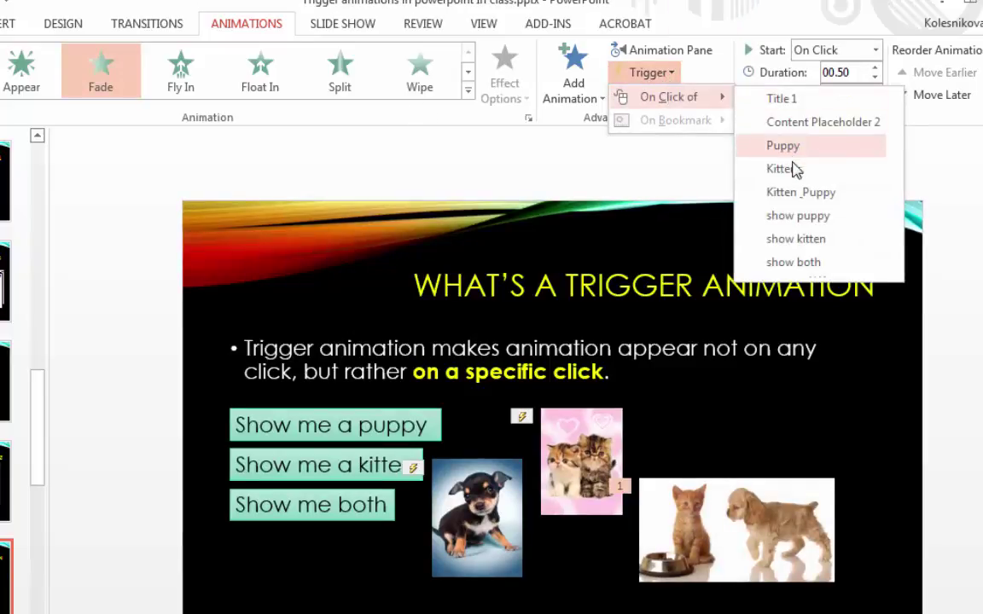
{"action": "left_click", "coordinate": [809, 263]}
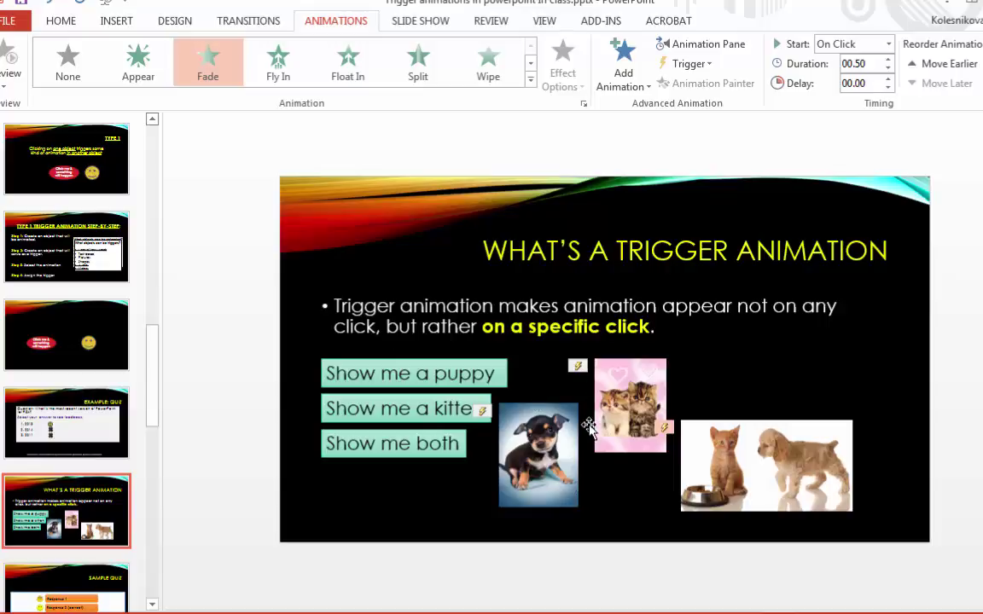
- Add a Disappear exit to the puppy picture triggered by show puppy, and reorder it in the Animation Pane
{"action": "left_click", "coordinate": [538, 445]}
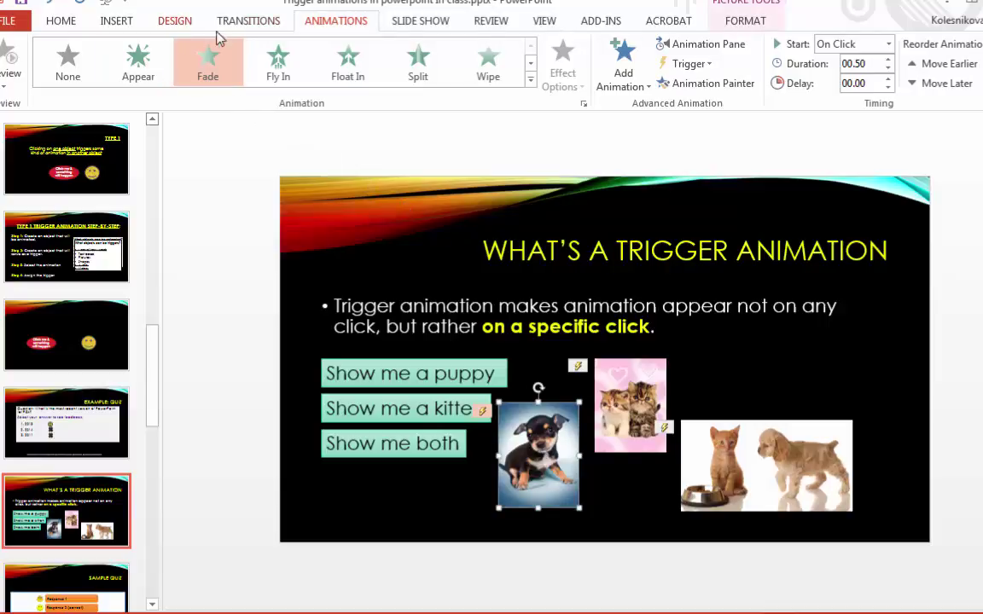
{"action": "left_click", "coordinate": [696, 45]}
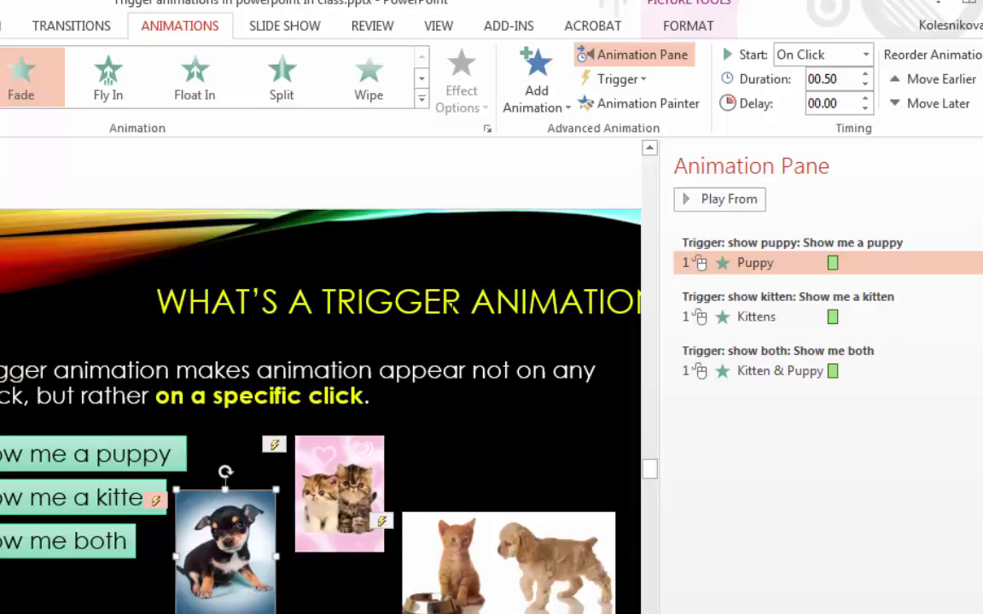
{"action": "left_click", "coordinate": [536, 102]}
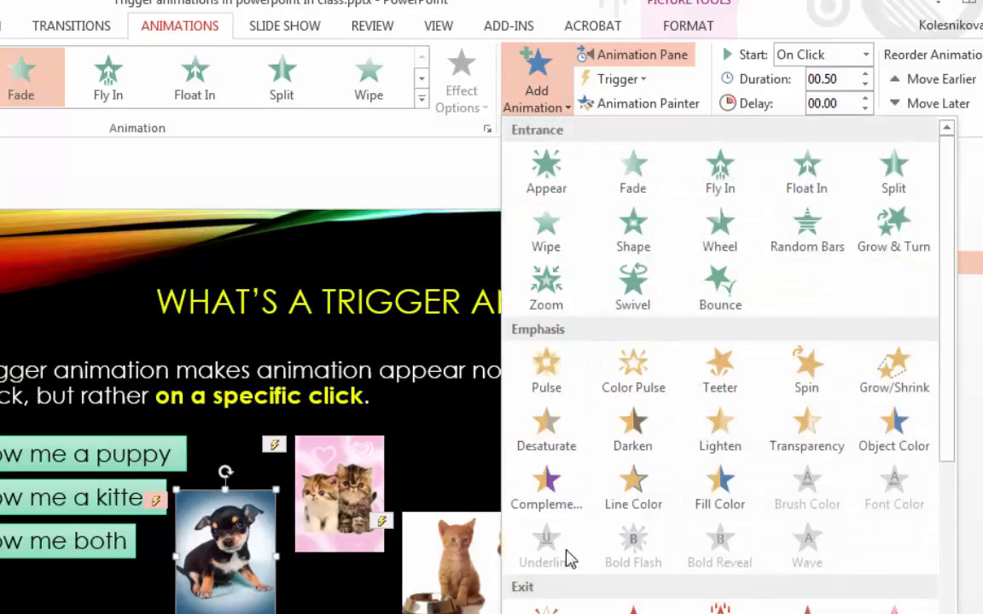
{"action": "left_click", "coordinate": [546, 609]}
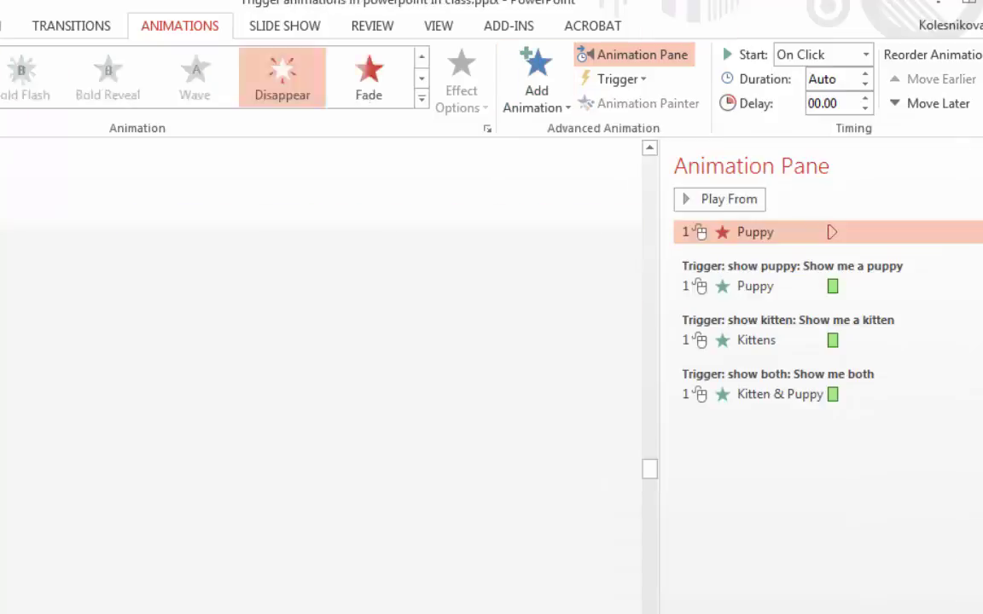
{"action": "left_click", "coordinate": [618, 81]}
{"action": "mouse_move", "coordinate": [623, 111]}
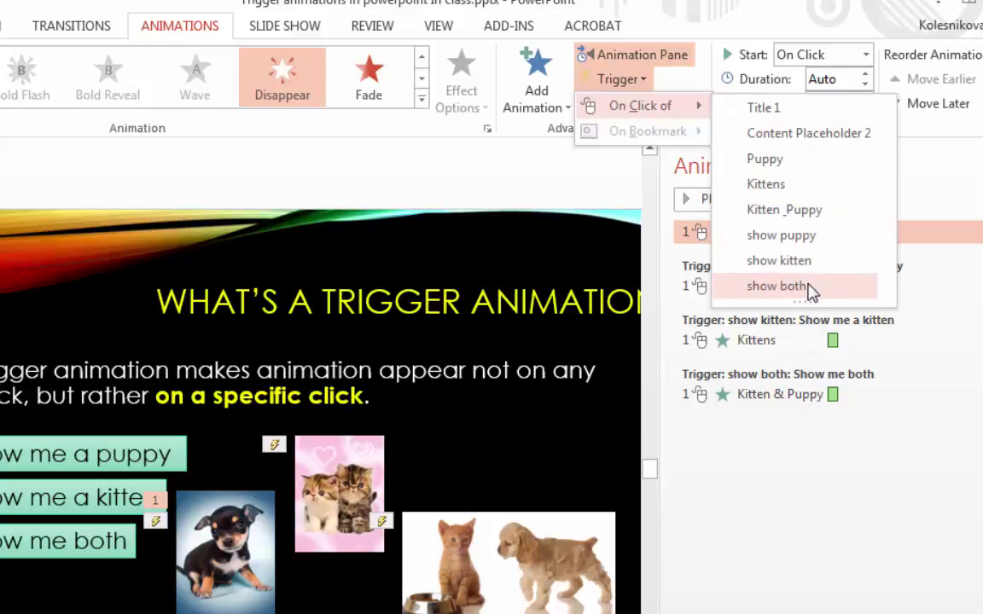
{"action": "left_click", "coordinate": [802, 237]}
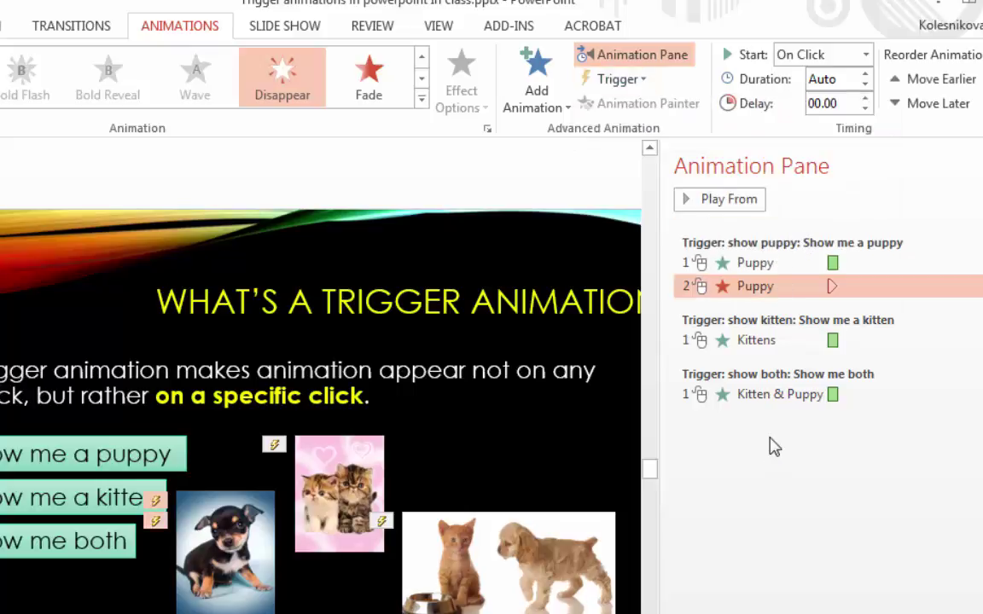
{"action": "left_click_drag", "start_coordinate": [699, 283], "coordinate": [755, 272]}
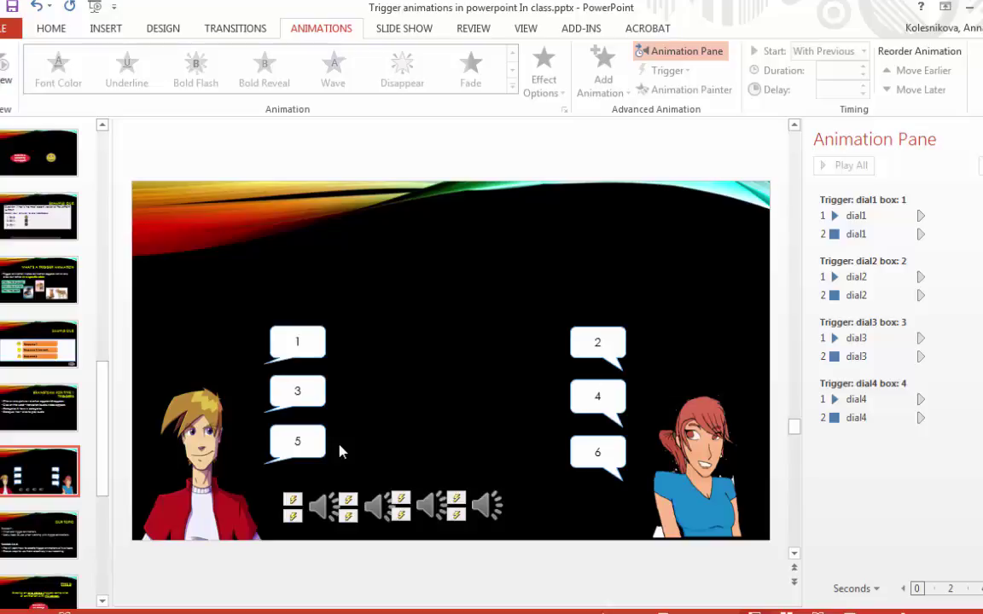
- Open the Audio menu in the INSERT tab's Media group
{"action": "left_click", "coordinate": [307, 342]}
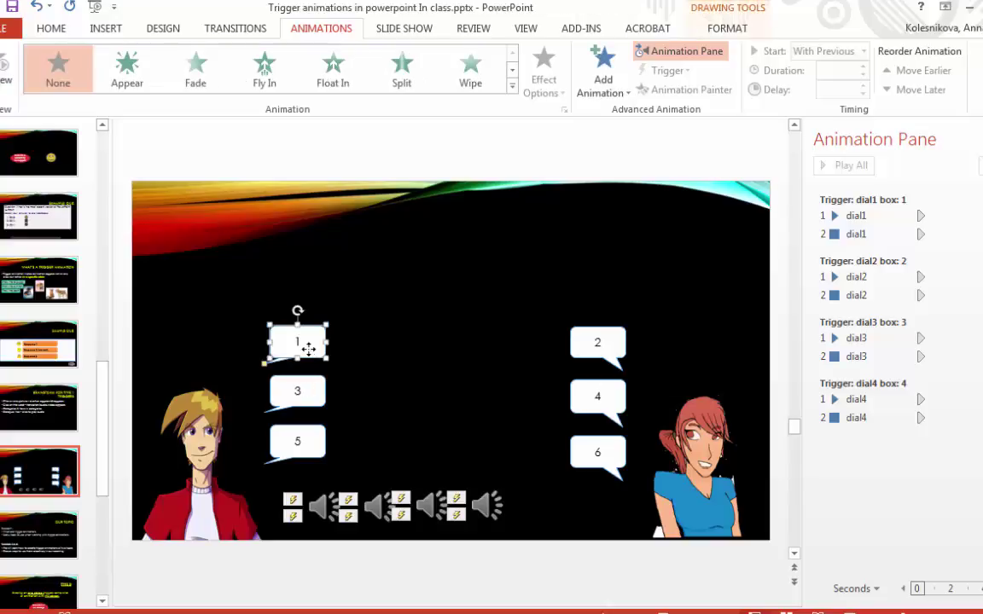
{"action": "left_click", "coordinate": [359, 373]}
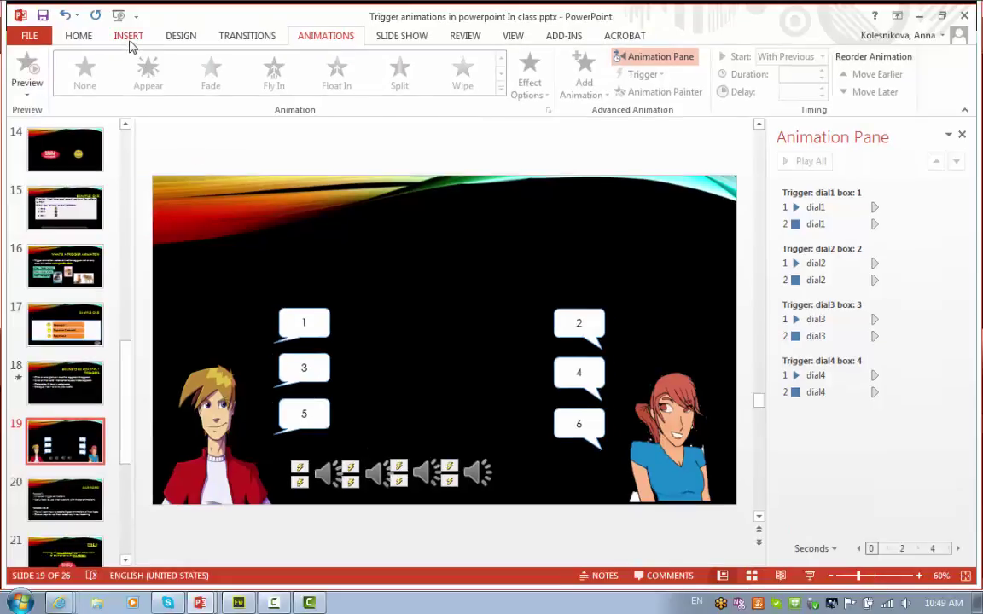
{"action": "left_click", "coordinate": [128, 37]}
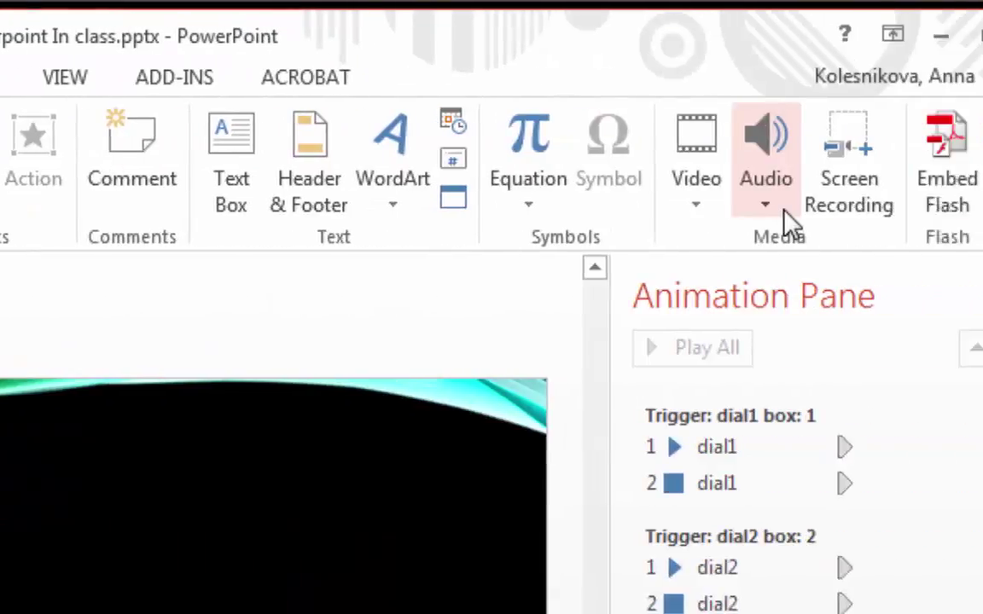
{"action": "left_click", "coordinate": [690, 210]}
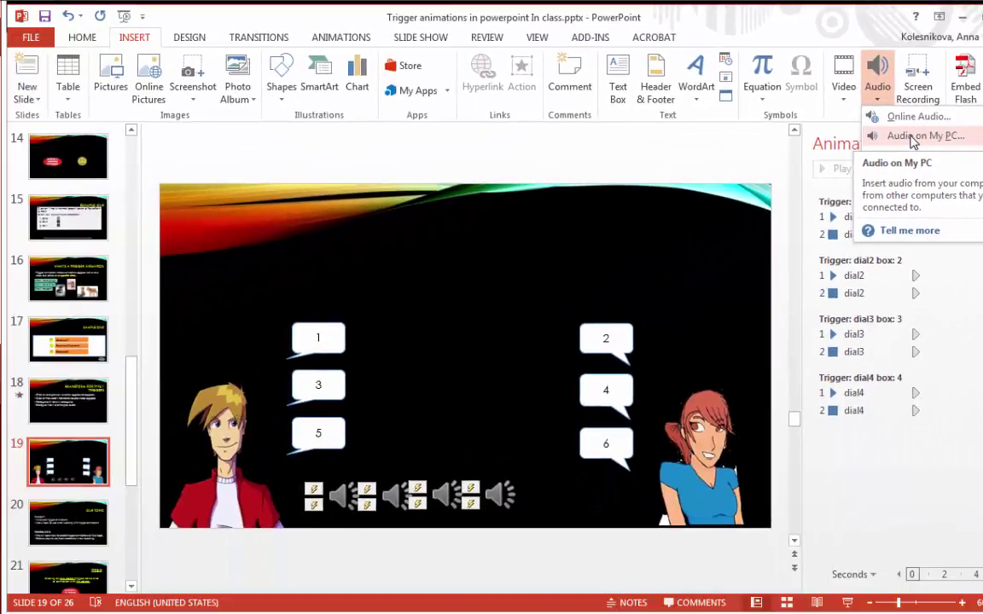
- Insert dial5.mp3 from the PC and nudge its audio icon up above the speech bubbles
{"action": "left_click", "coordinate": [742, 281]}
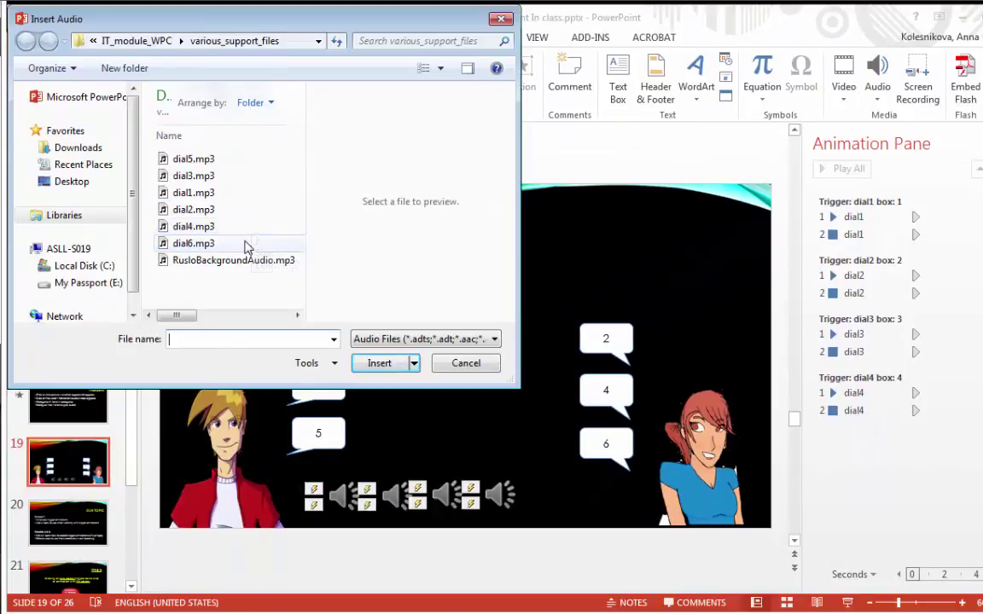
{"action": "left_click", "coordinate": [193, 159]}
{"action": "left_click", "coordinate": [379, 364]}
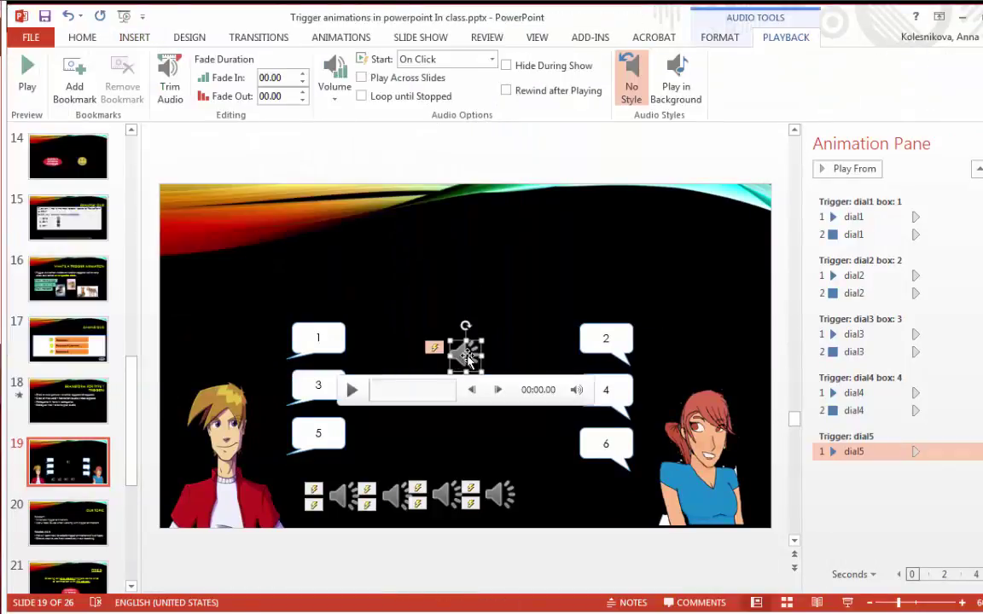
{"action": "left_click_drag", "start_coordinate": [467, 334], "coordinate": [462, 318]}
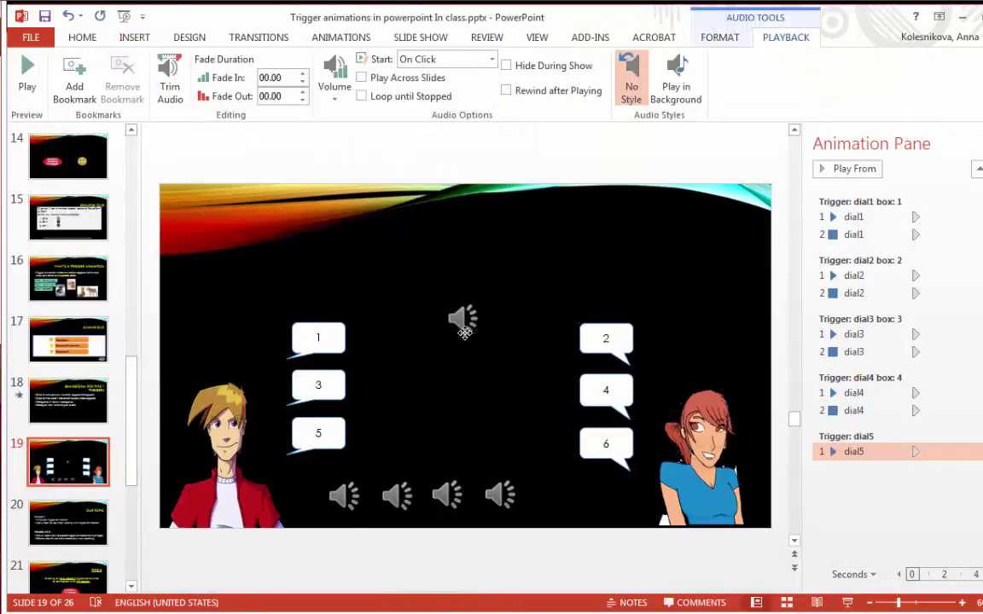
{"action": "left_click", "coordinate": [320, 443]}
{"action": "left_click", "coordinate": [460, 330]}
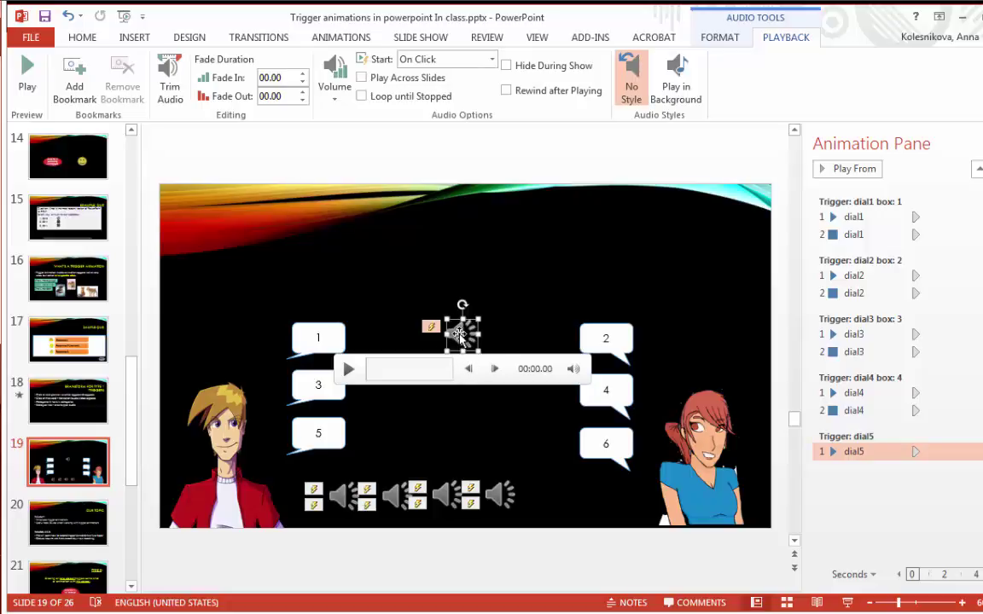
- Give the dial5 audio a Play effect triggered On Click of the dial 5 box
{"action": "left_click", "coordinate": [345, 41]}
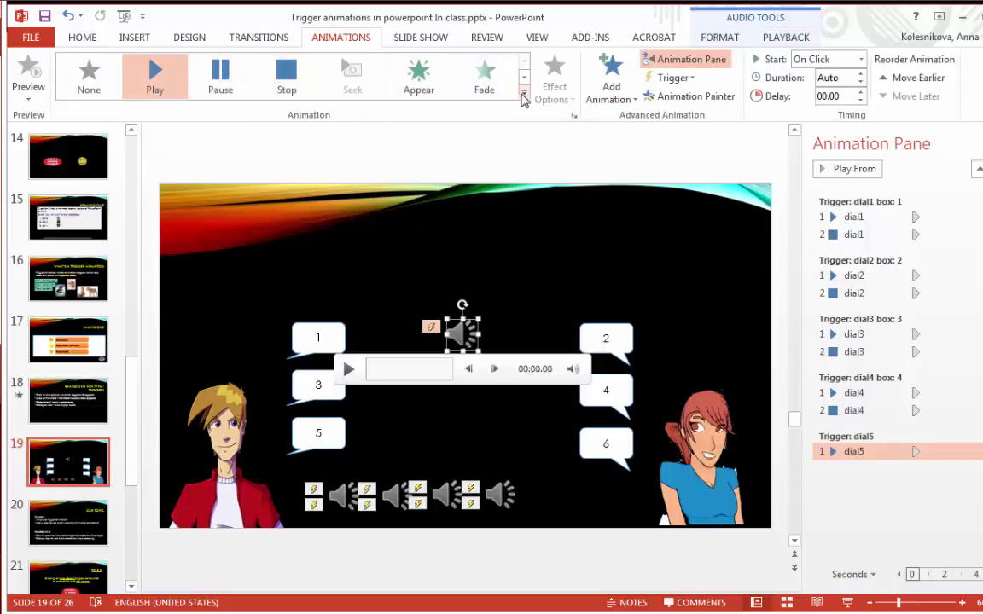
{"action": "left_click", "coordinate": [524, 93]}
{"action": "scroll", "coordinate": [524, 99], "scroll_direction": "down", "scroll_amount": 2}
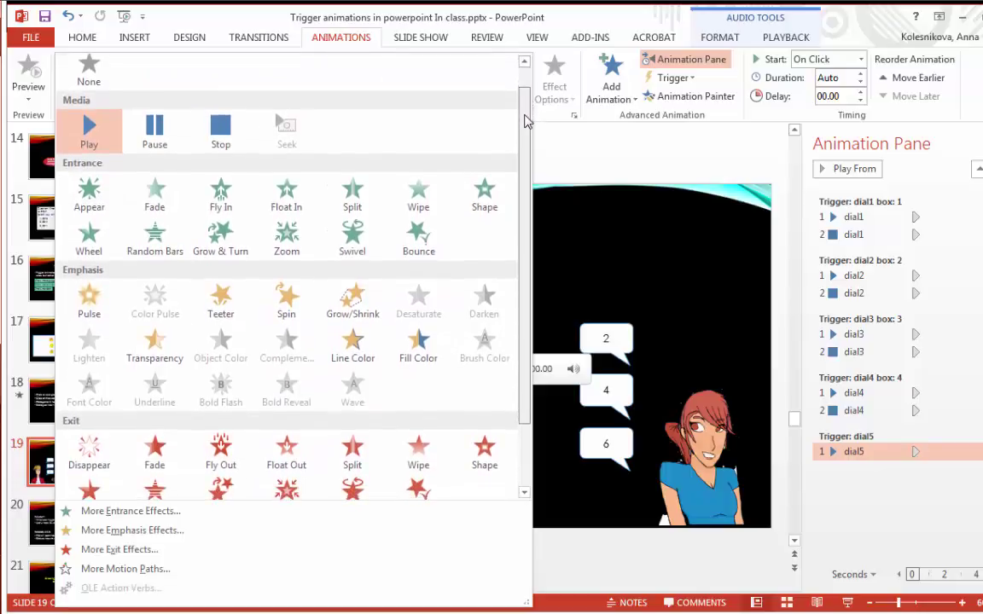
{"action": "scroll", "coordinate": [524, 94], "scroll_direction": "up", "scroll_amount": 1}
{"action": "scroll", "coordinate": [524, 94], "scroll_direction": "up", "scroll_amount": 1}
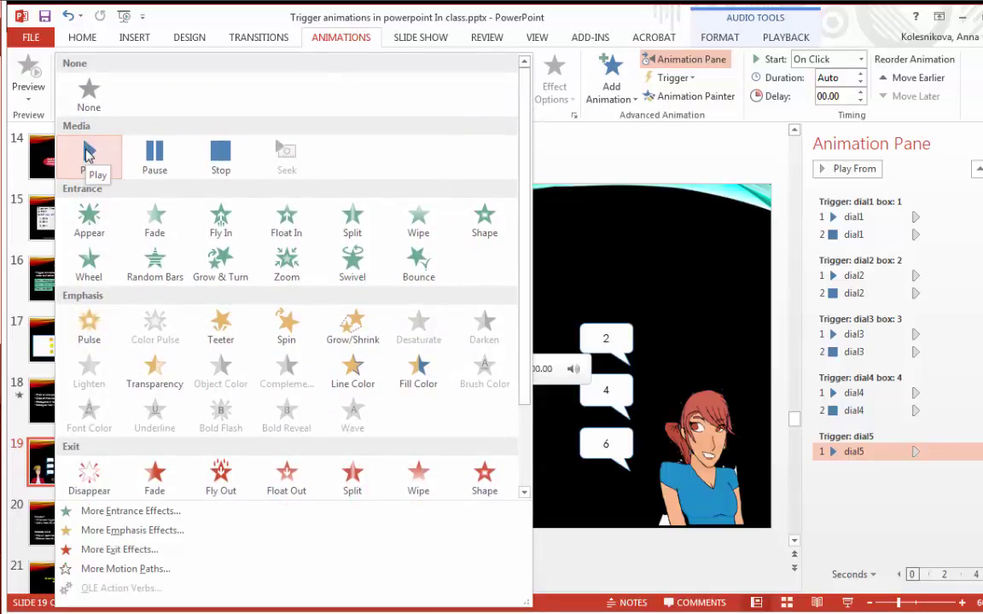
{"action": "left_click", "coordinate": [84, 152]}
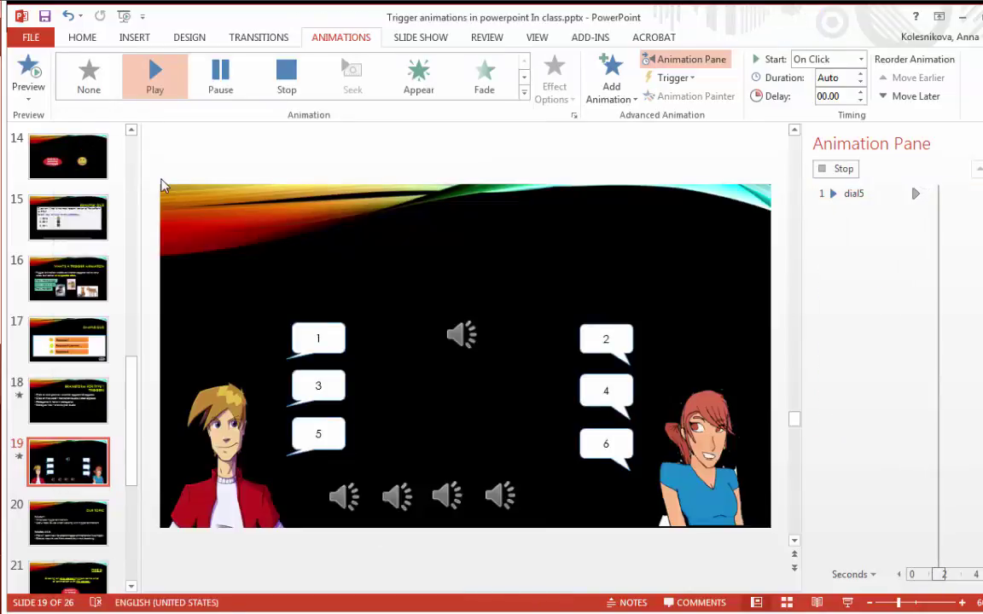
{"action": "left_click", "coordinate": [669, 78]}
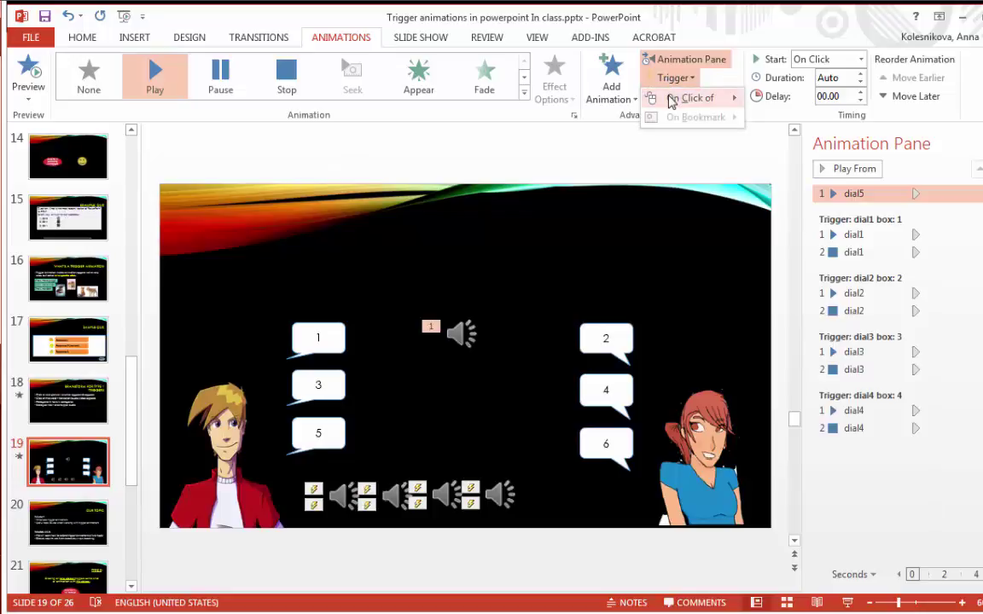
{"action": "mouse_move", "coordinate": [670, 100]}
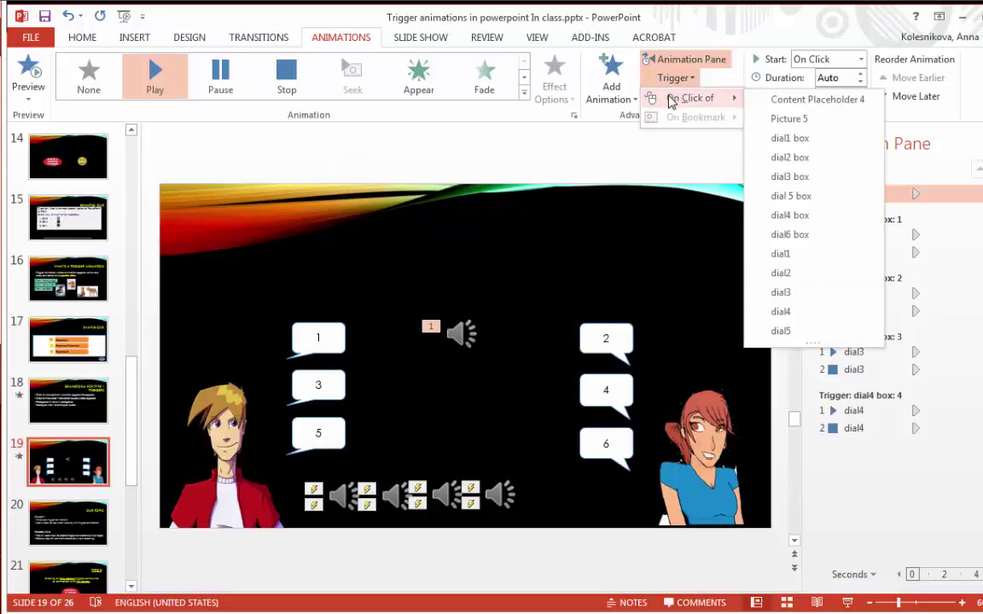
{"action": "left_click", "coordinate": [815, 197]}
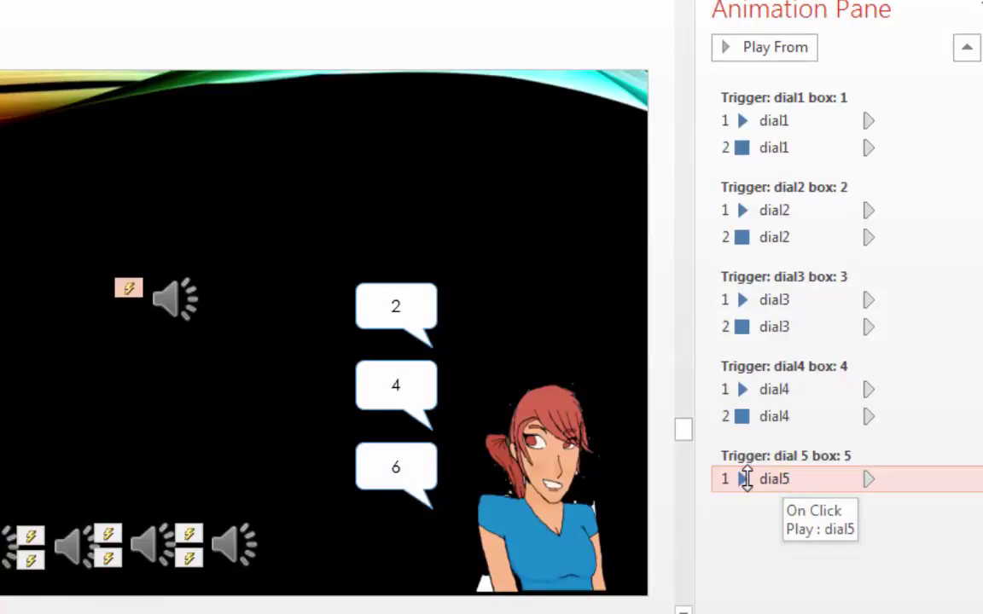
- Add a Stop effect to dial5 triggered by the dial 5 box, then preview with Shift+F5
{"action": "left_click", "coordinate": [747, 479]}
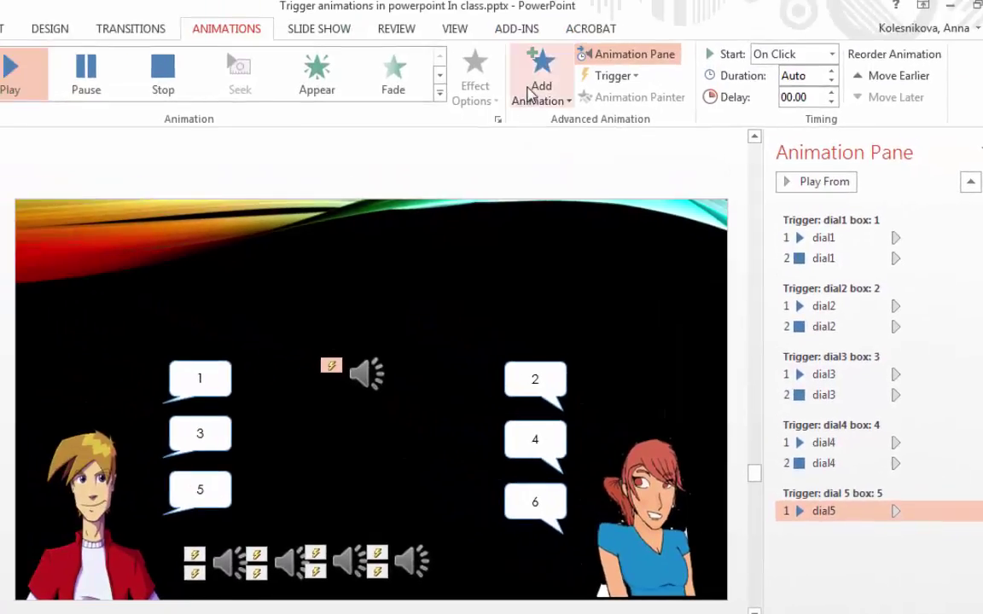
{"action": "left_click", "coordinate": [531, 94]}
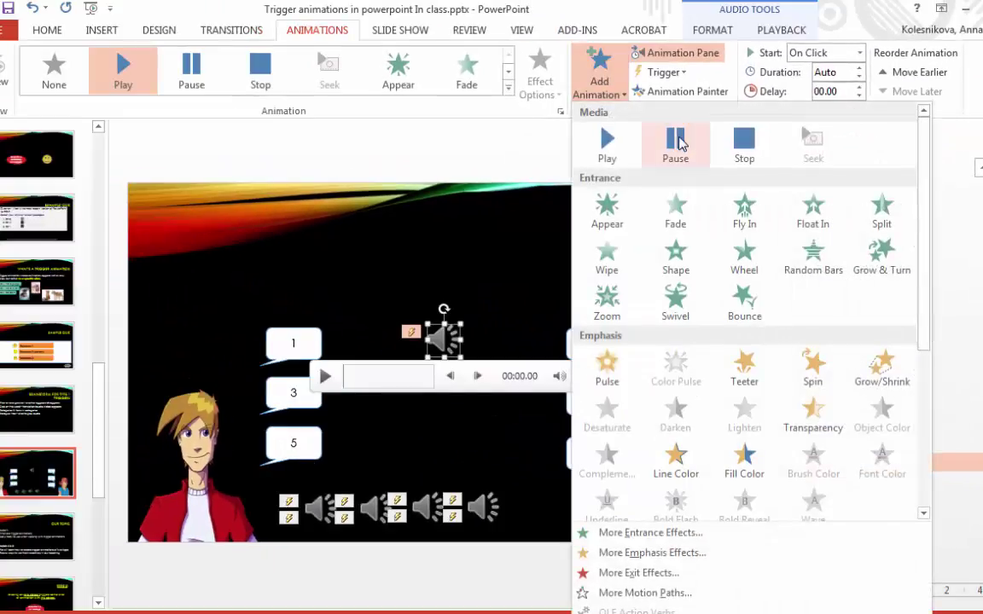
{"action": "left_click", "coordinate": [696, 134]}
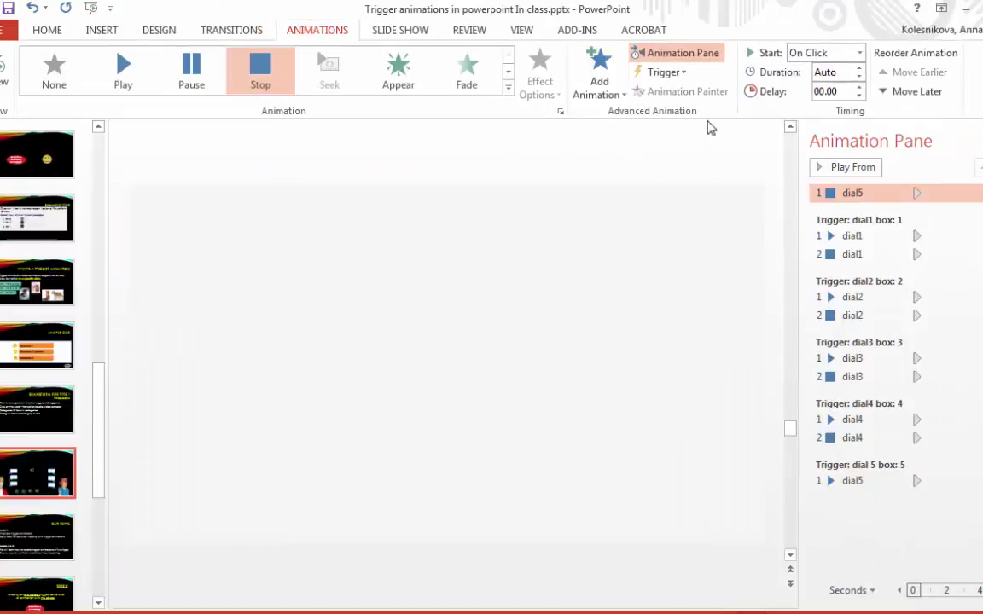
{"action": "left_click", "coordinate": [664, 72]}
{"action": "mouse_move", "coordinate": [673, 94]}
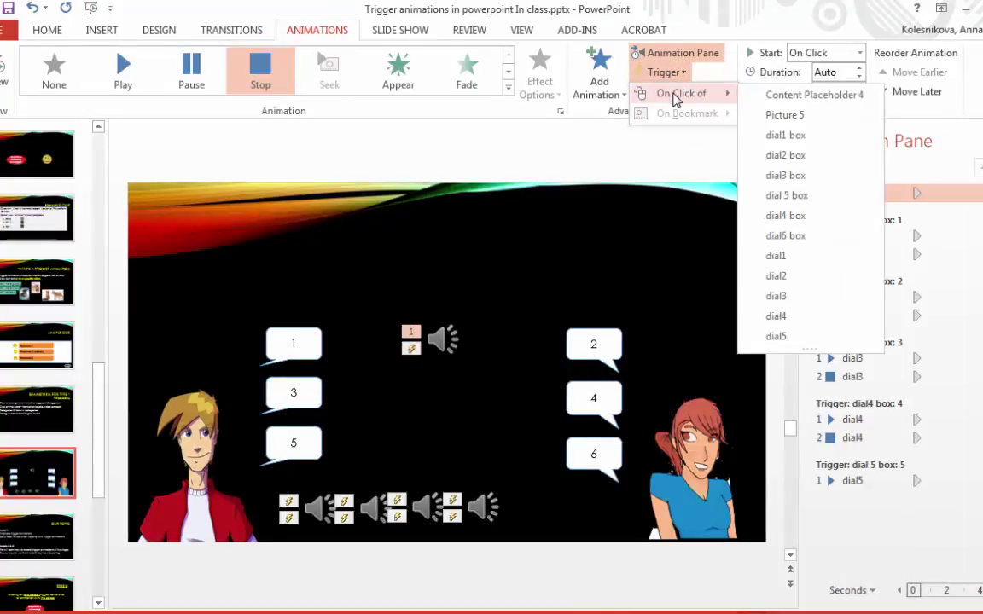
{"action": "left_click", "coordinate": [815, 196]}
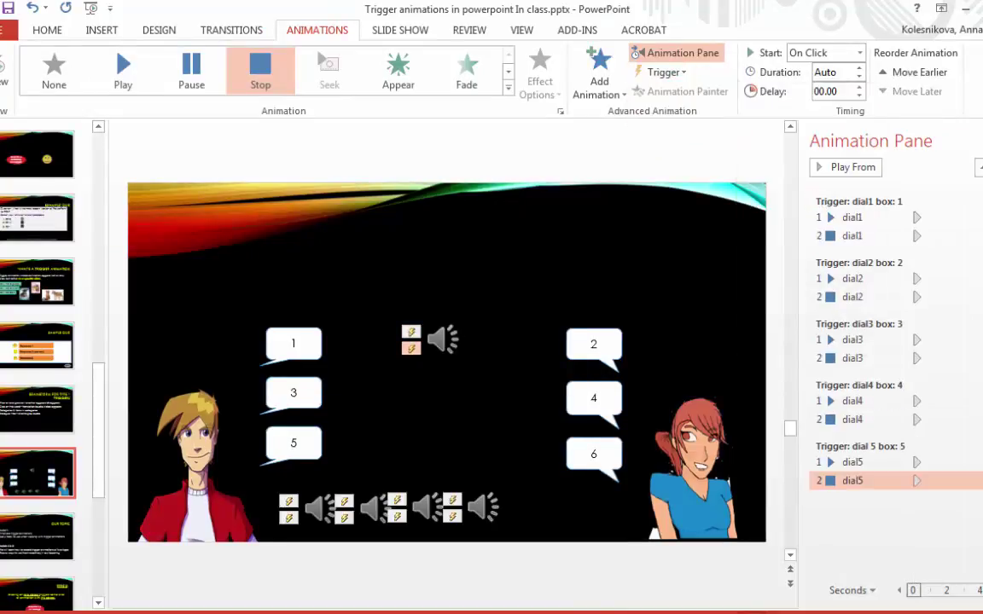
{"action": "key", "text": "shift+F5"}
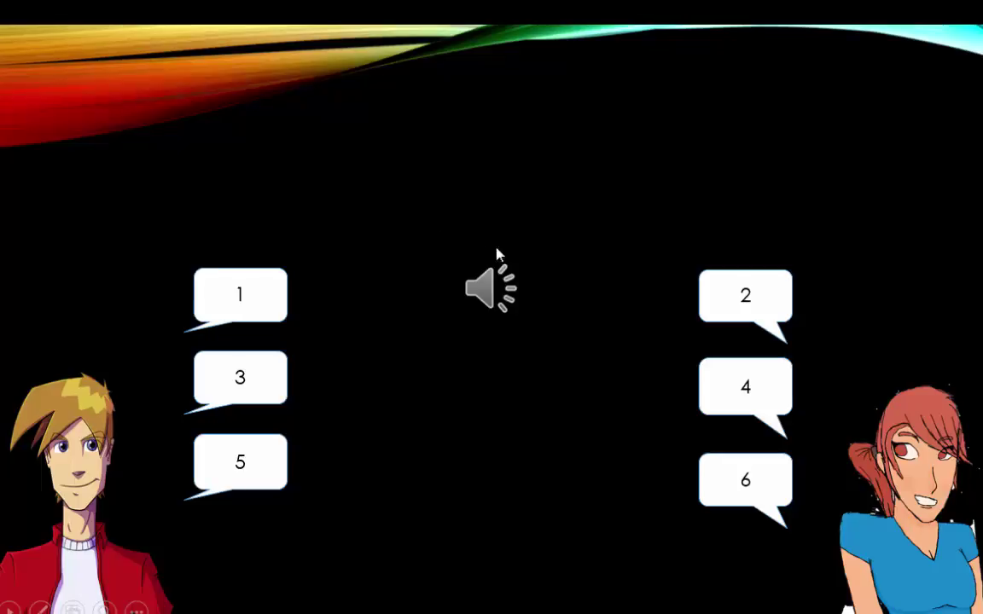
- Exit the show, set the dial5 speaker to Hide During Show, and move it to the bottom row
{"action": "mouse_move", "coordinate": [484, 289]}
{"action": "key", "text": "Escape"}
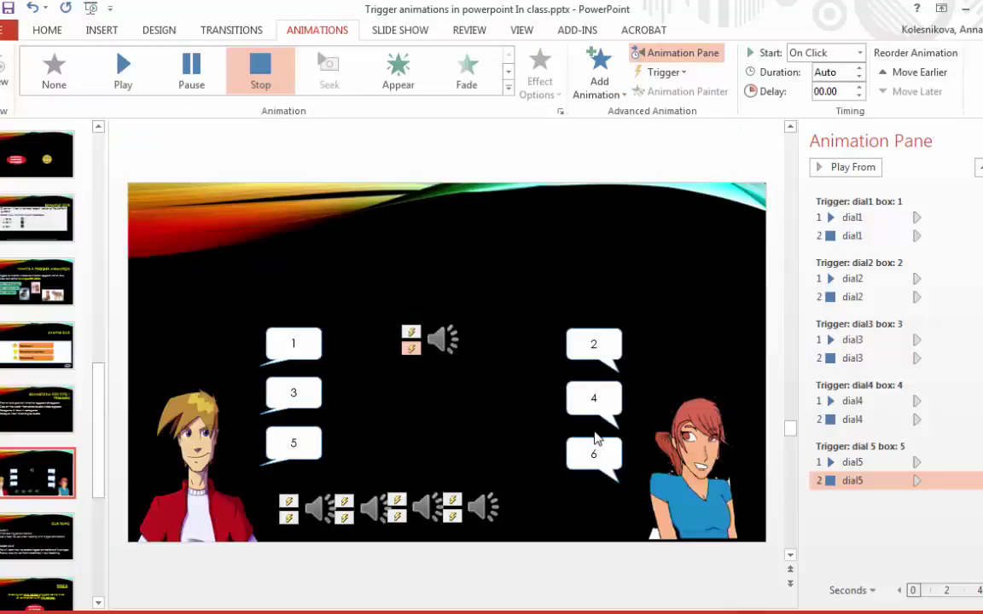
{"action": "left_click", "coordinate": [442, 333]}
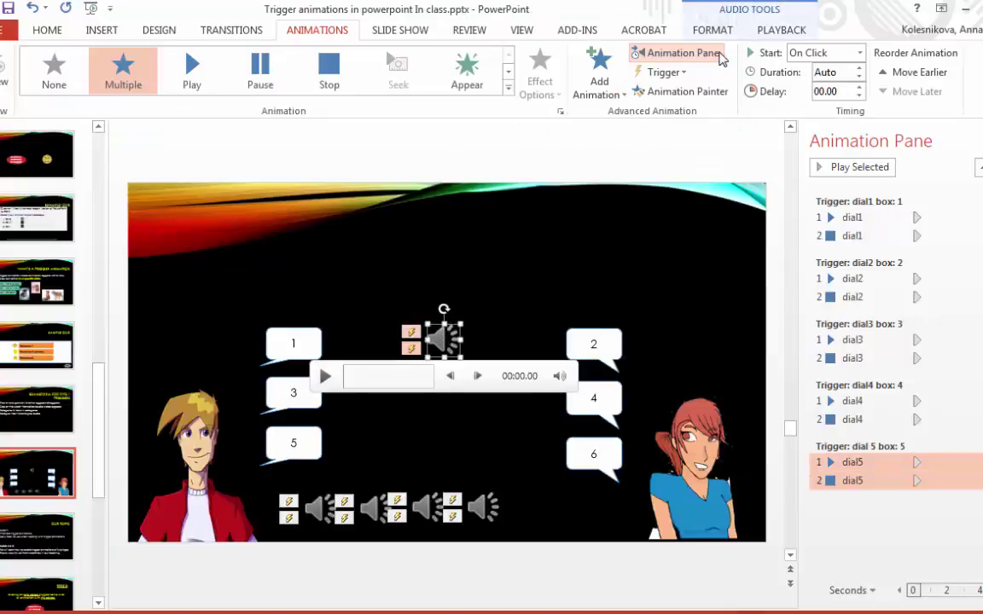
{"action": "left_click", "coordinate": [773, 30]}
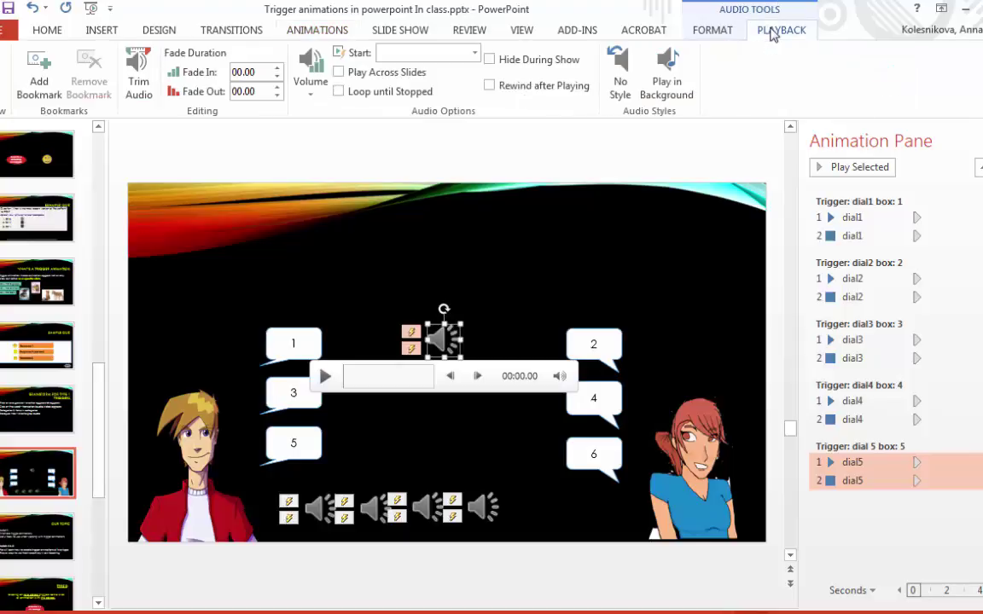
{"action": "left_click", "coordinate": [491, 59]}
{"action": "left_click_drag", "start_coordinate": [451, 340], "coordinate": [541, 515]}
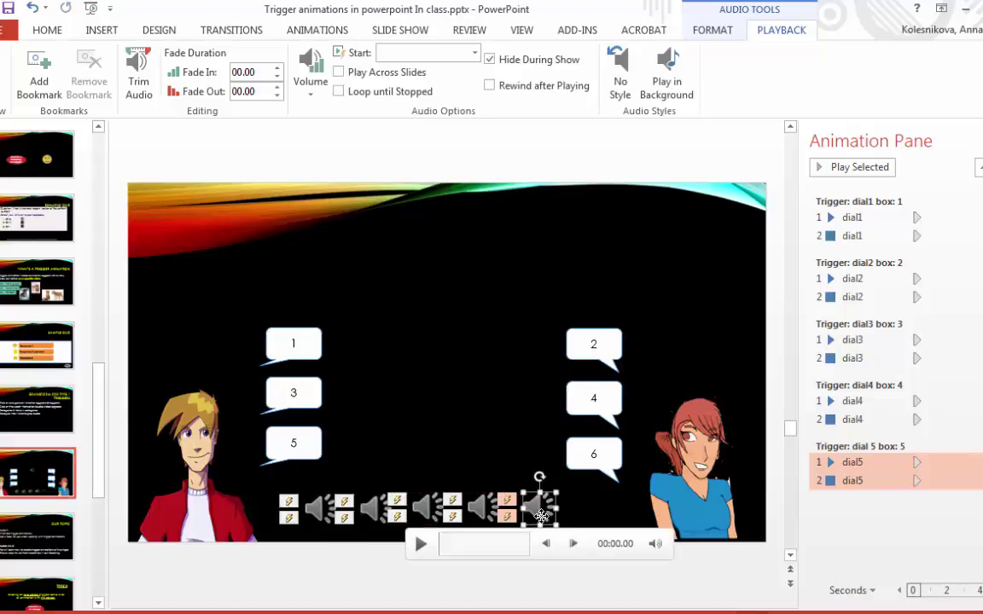
- Clear the selection and add dial6.mp3 to the slide through Audio on My PC
{"action": "left_click", "coordinate": [611, 524]}
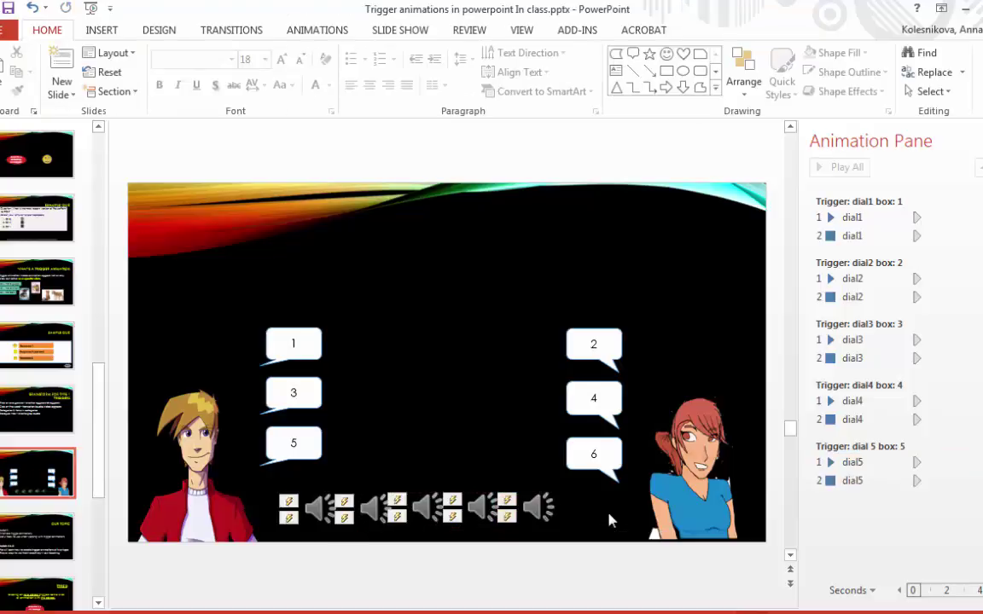
{"action": "left_click", "coordinate": [594, 456]}
{"action": "left_click", "coordinate": [475, 370]}
{"action": "left_click", "coordinate": [109, 29]}
{"action": "left_click", "coordinate": [877, 78]}
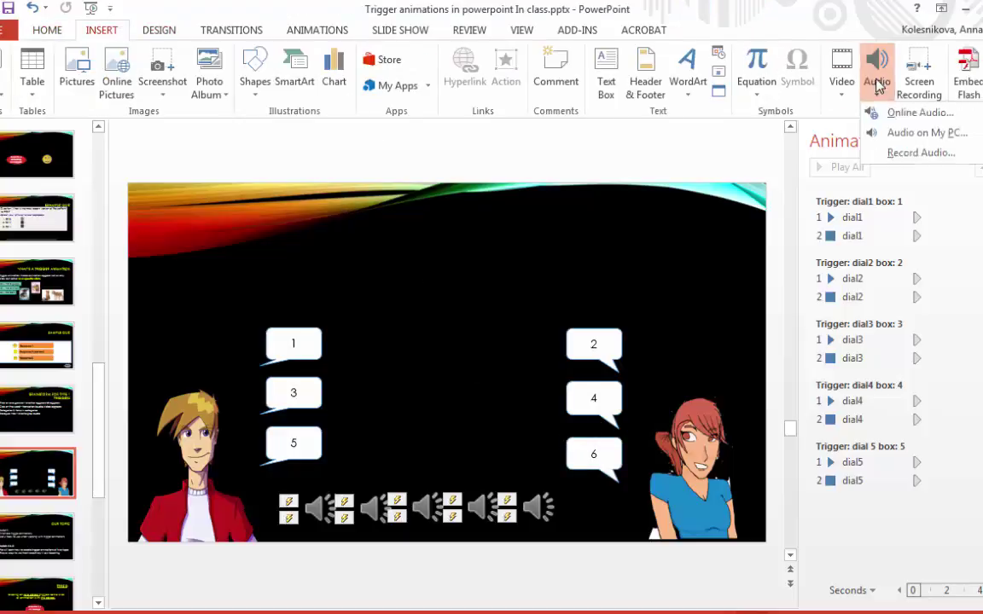
{"action": "left_click", "coordinate": [891, 71]}
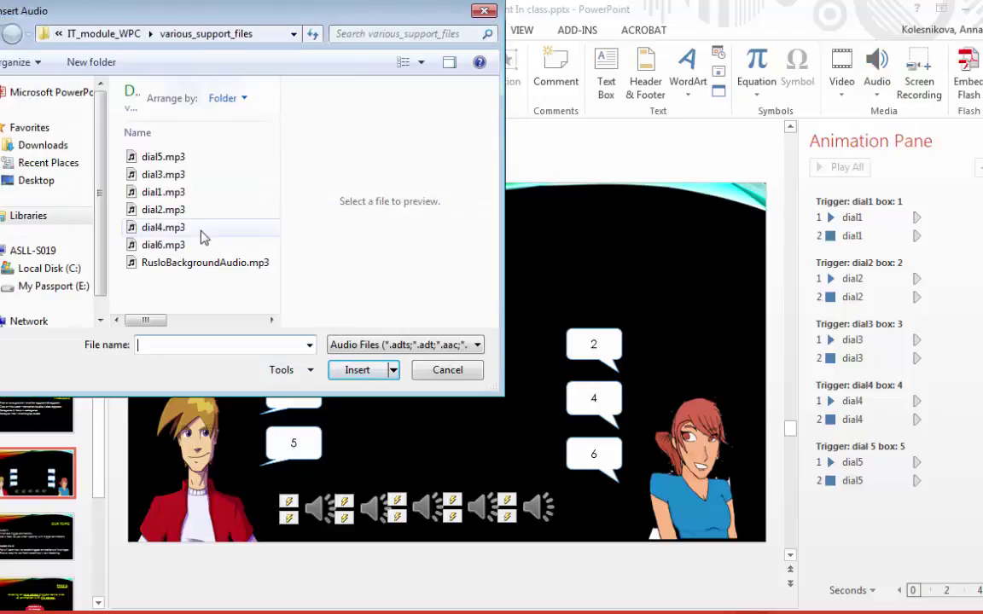
{"action": "left_click", "coordinate": [183, 246]}
{"action": "left_click", "coordinate": [358, 370]}
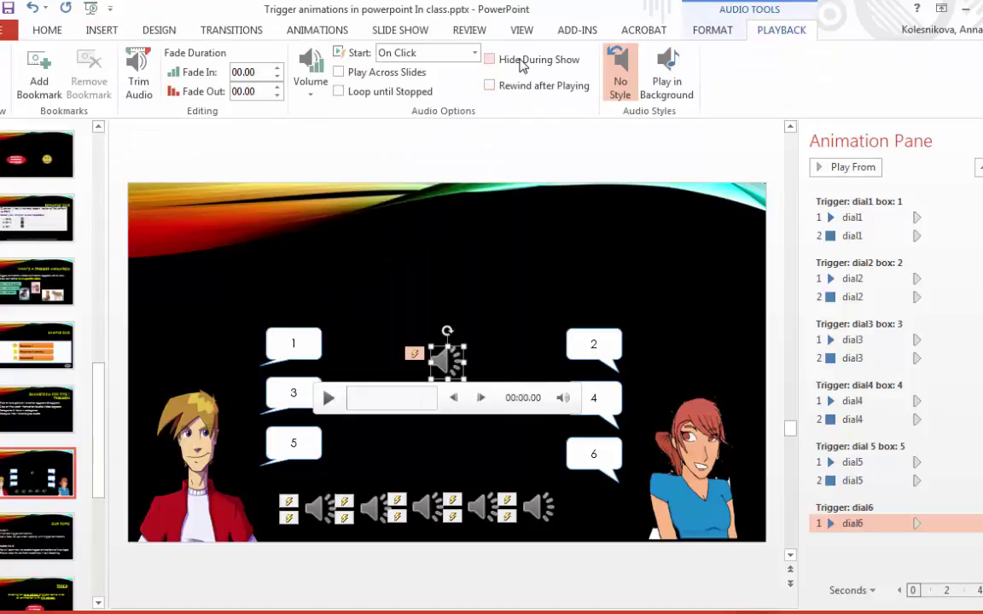
- Hide the dial6 icon during the show and trigger its Play effect on clicking the dial6 box
{"action": "left_click", "coordinate": [491, 59]}
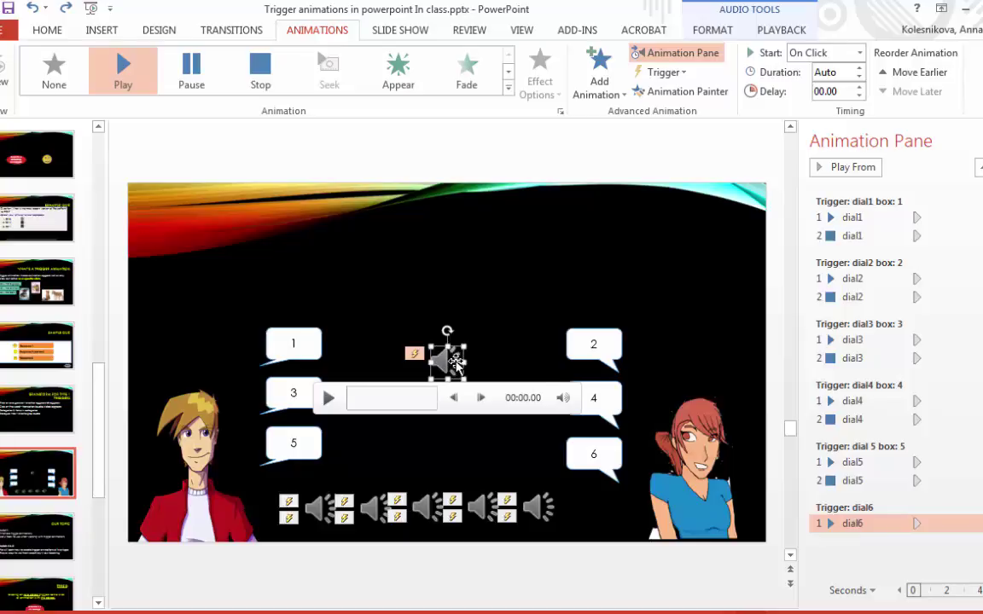
{"action": "left_click", "coordinate": [660, 73]}
{"action": "mouse_move", "coordinate": [657, 93]}
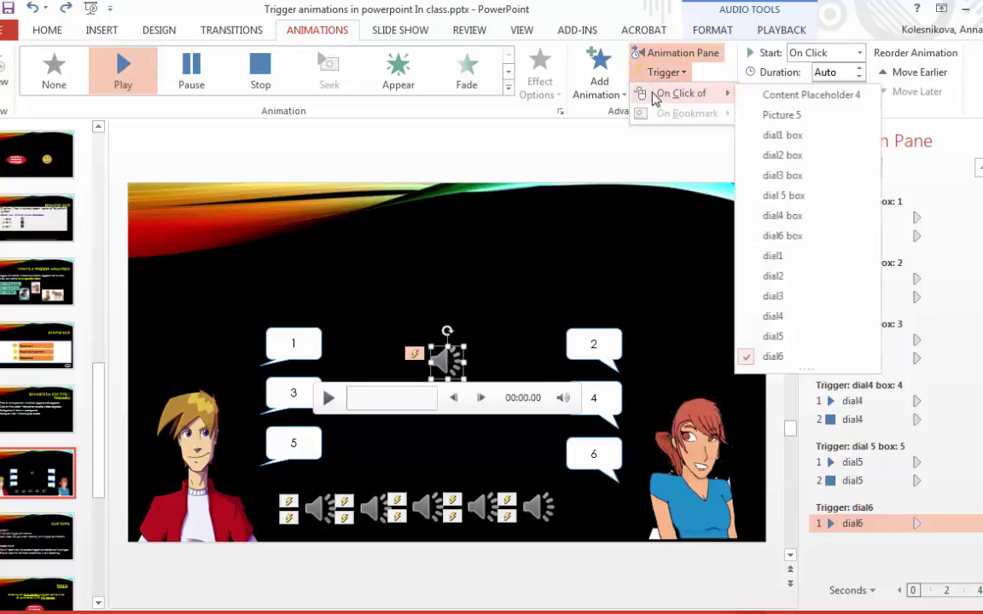
{"action": "left_click", "coordinate": [809, 238]}
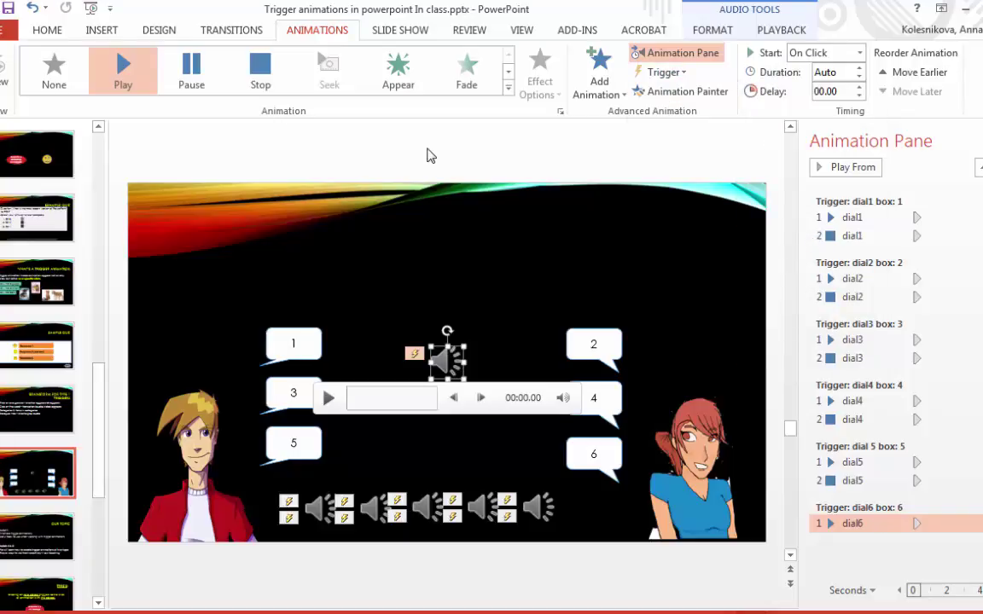
- Add a Stop effect triggered by the dial6 box, then move the speaker into the bottom row
{"action": "left_click", "coordinate": [581, 83]}
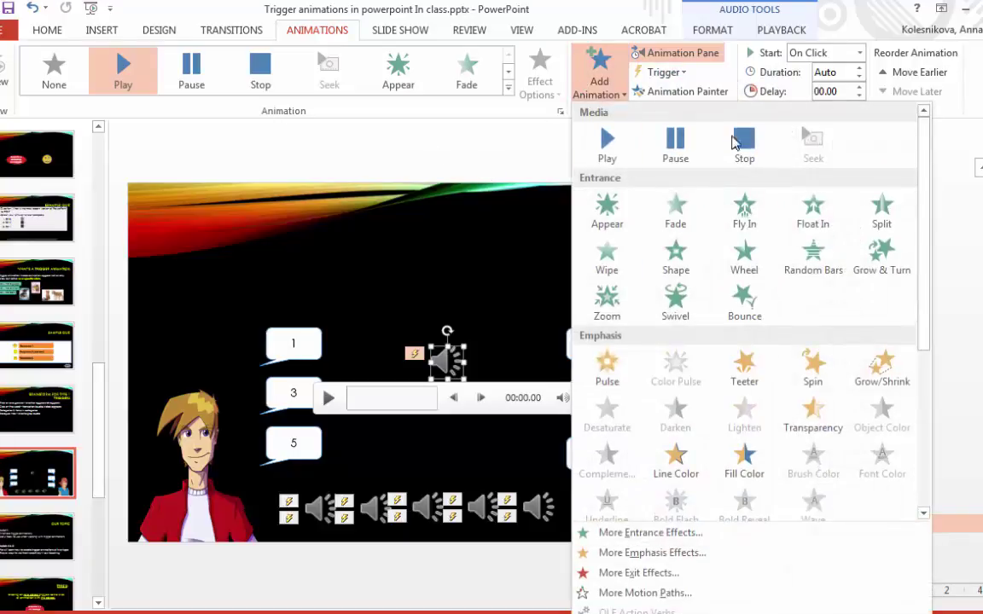
{"action": "left_click", "coordinate": [646, 137]}
{"action": "left_click", "coordinate": [665, 72]}
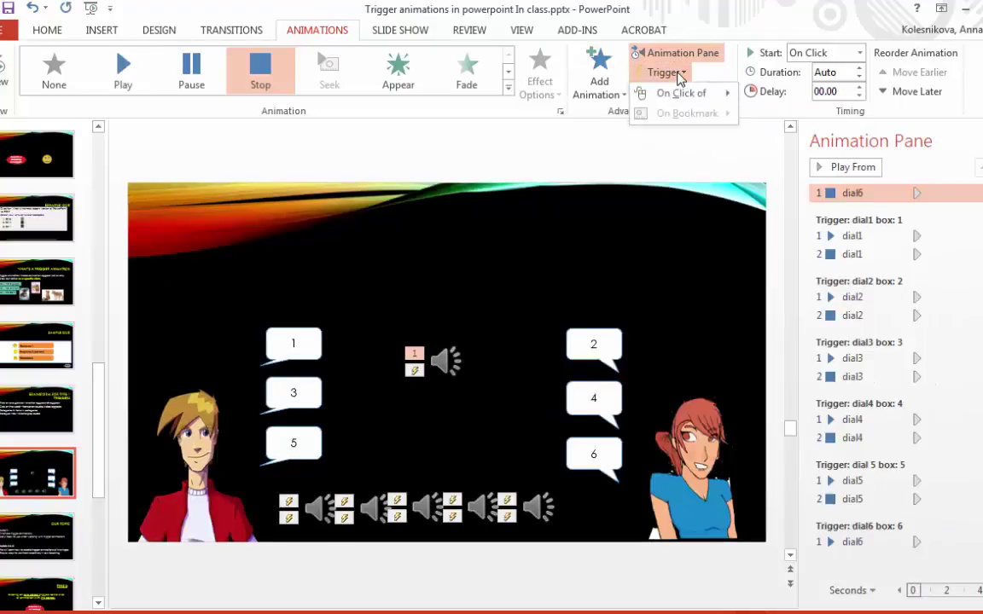
{"action": "mouse_move", "coordinate": [683, 93]}
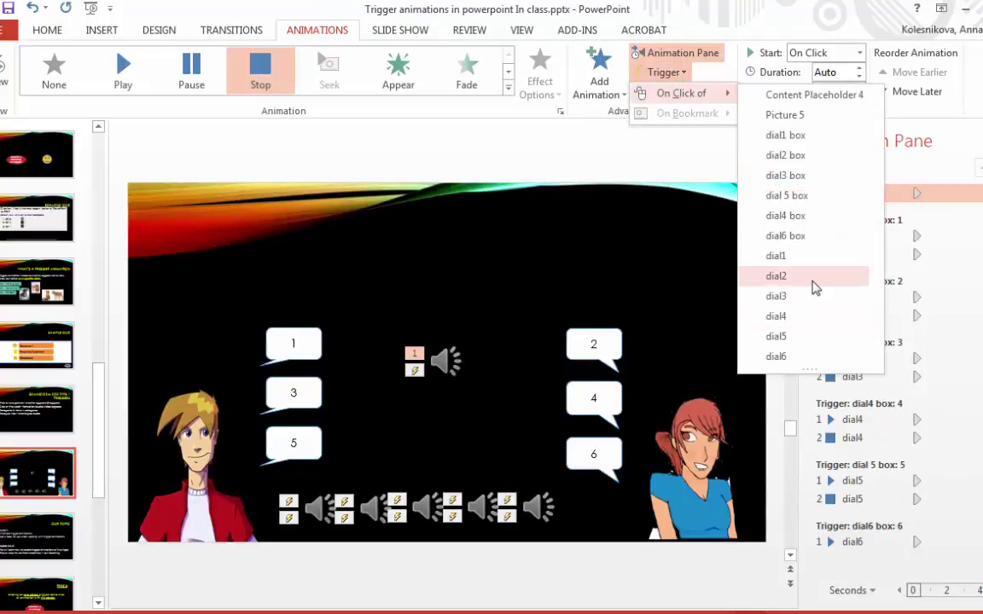
{"action": "left_click", "coordinate": [812, 237]}
{"action": "left_click_drag", "start_coordinate": [445, 362], "coordinate": [602, 506]}
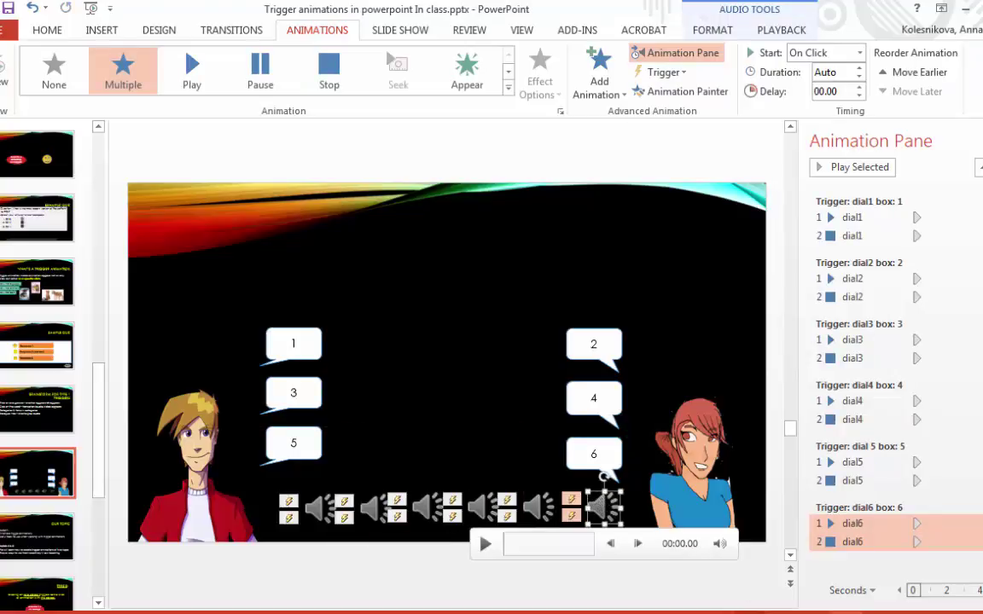